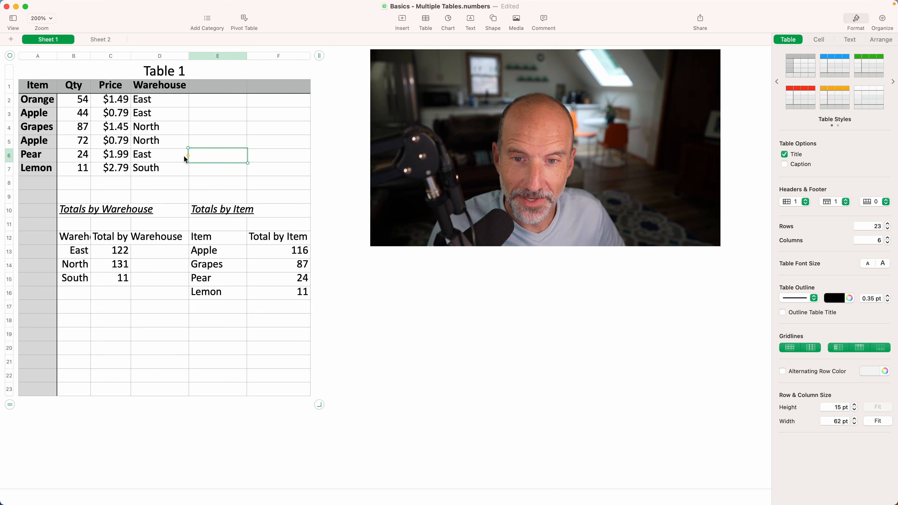
Examine the item data and the warehouse totals block in Table 1
drag(44, 87, 160, 171)
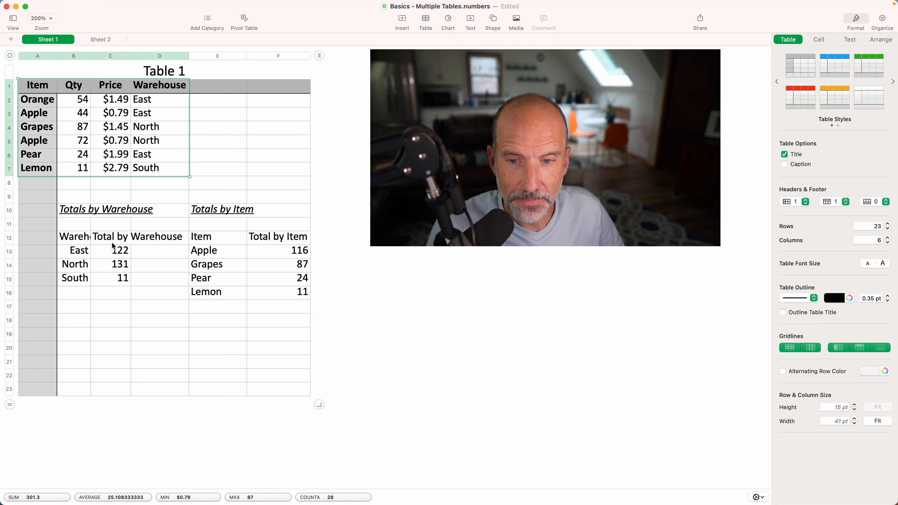
drag(81, 217, 162, 283)
click(188, 201)
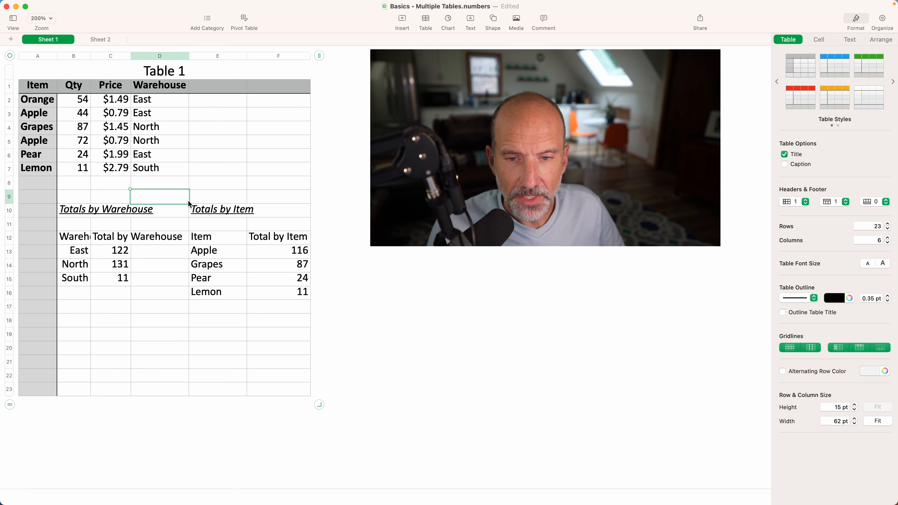
click(82, 242)
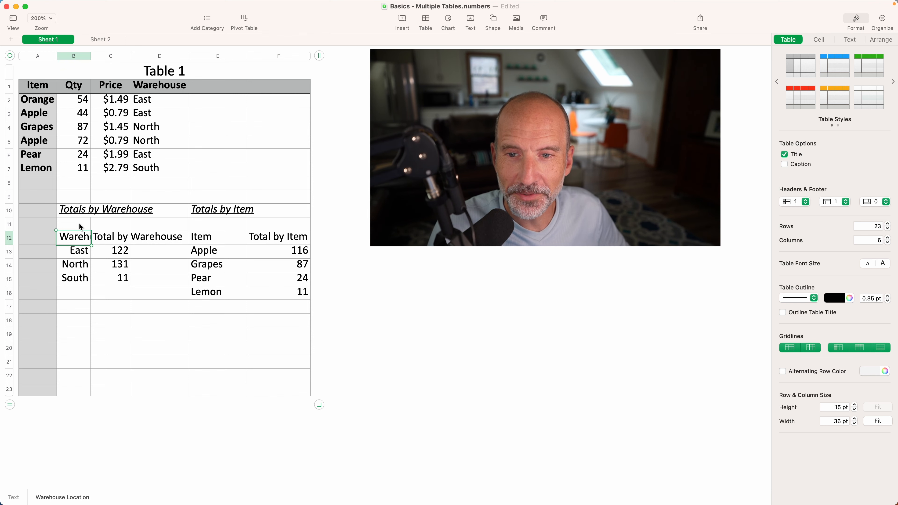
drag(64, 106, 125, 155)
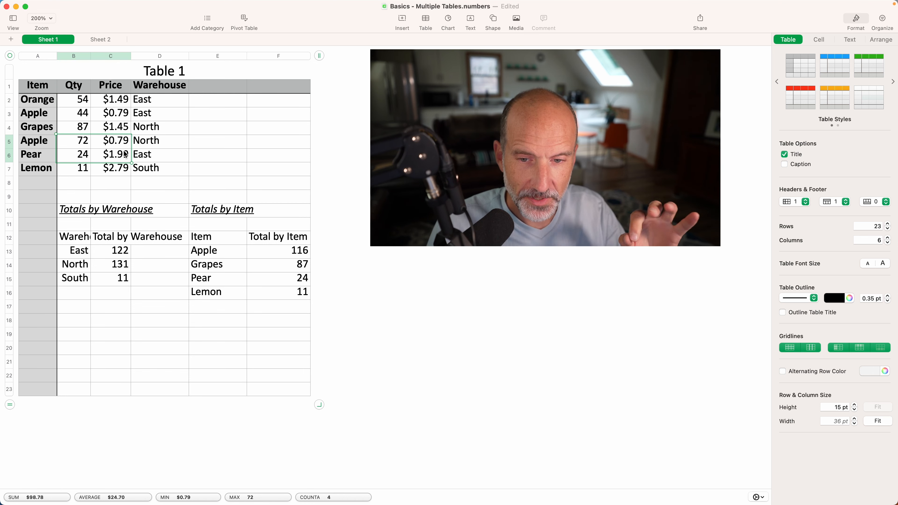
click(110, 185)
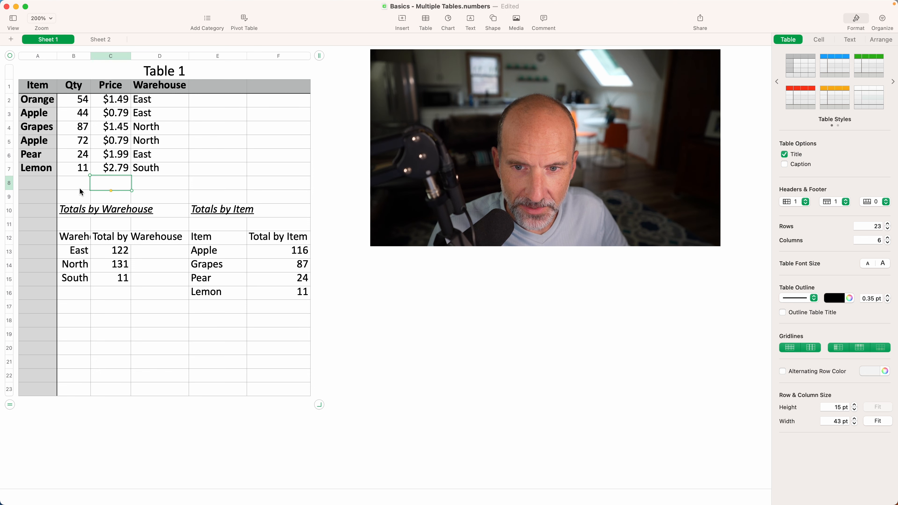
Examine the header row and data cells of Table 1, the warehouse totals headings, and the sales data on Sheet 2
click(44, 91)
mouse_move(39, 87)
mouse_down()
mouse_move(173, 84)
mouse_move(39, 87)
mouse_up()
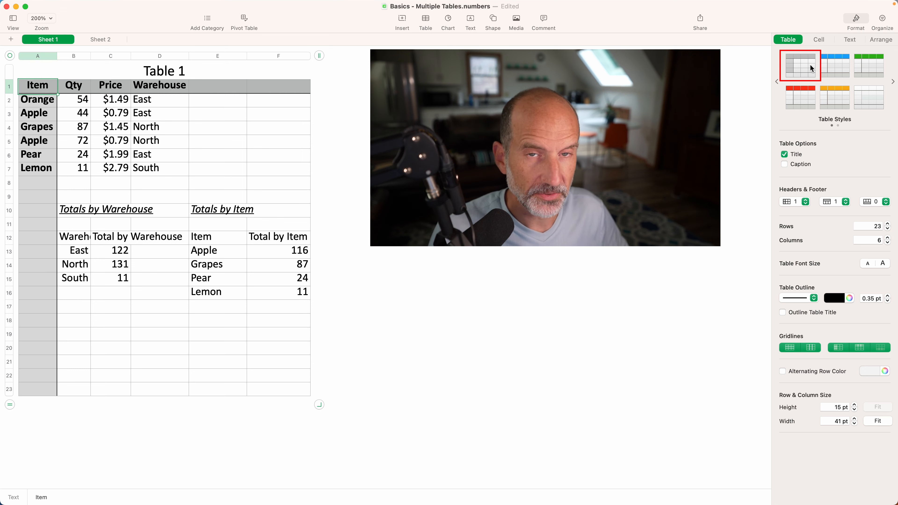
click(73, 86)
click(116, 89)
click(120, 105)
click(121, 126)
drag(74, 240, 152, 237)
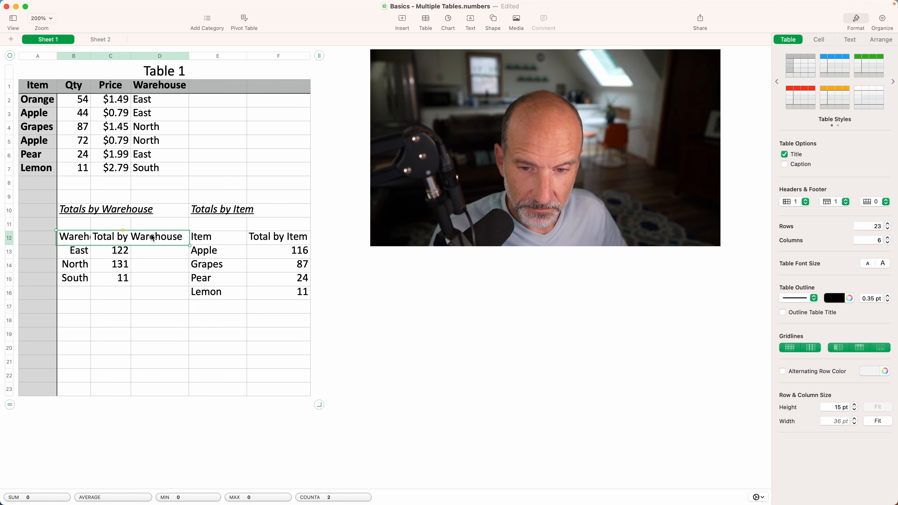
click(156, 249)
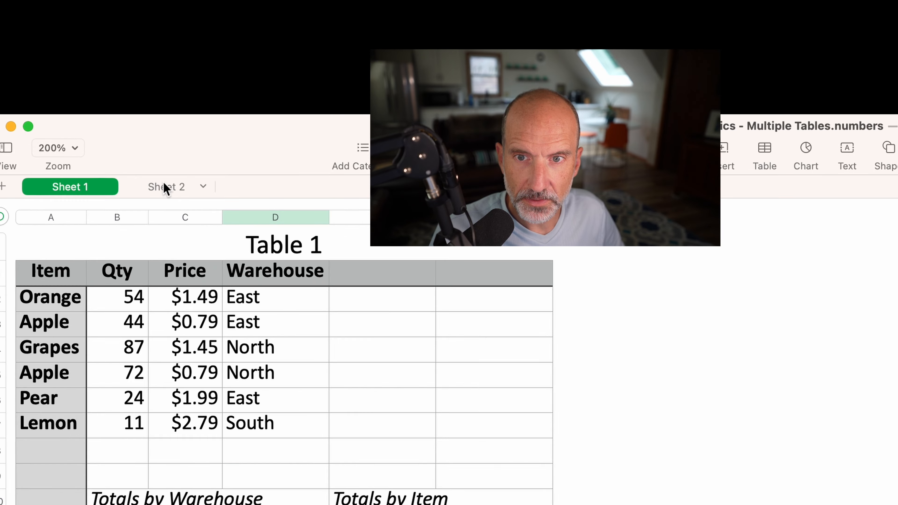
click(166, 188)
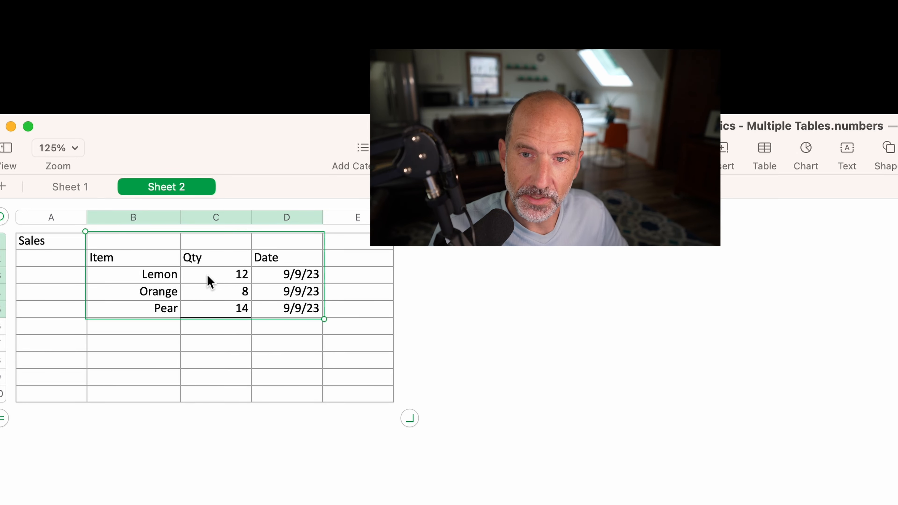
click(70, 186)
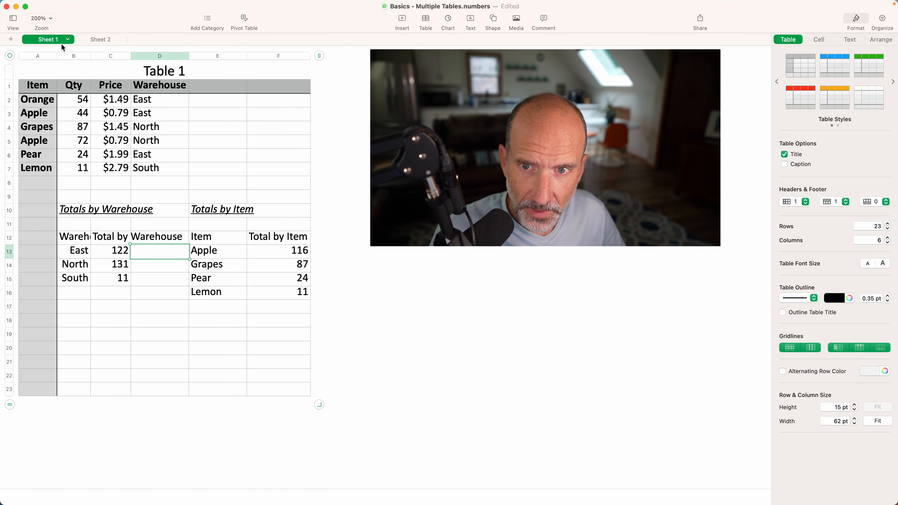
Rename Sheet 1 as Only
double_click(54, 39)
text(M)
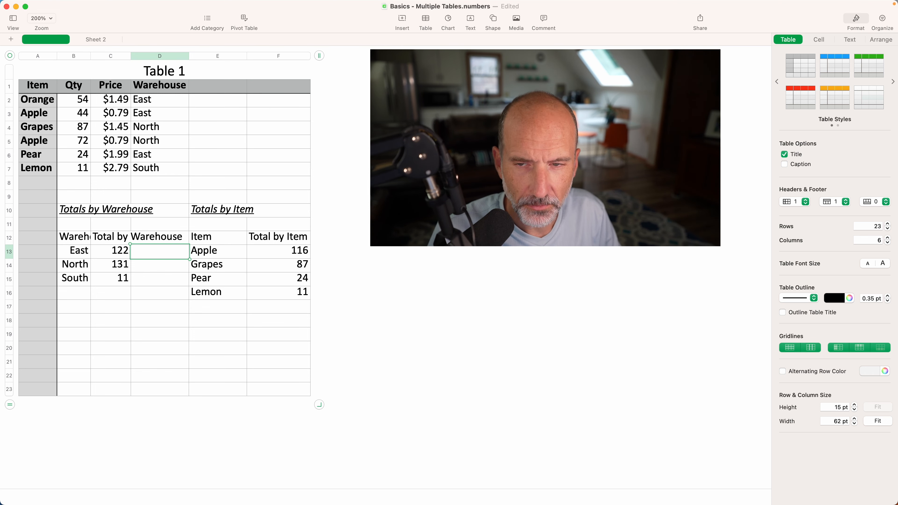
text(Only)
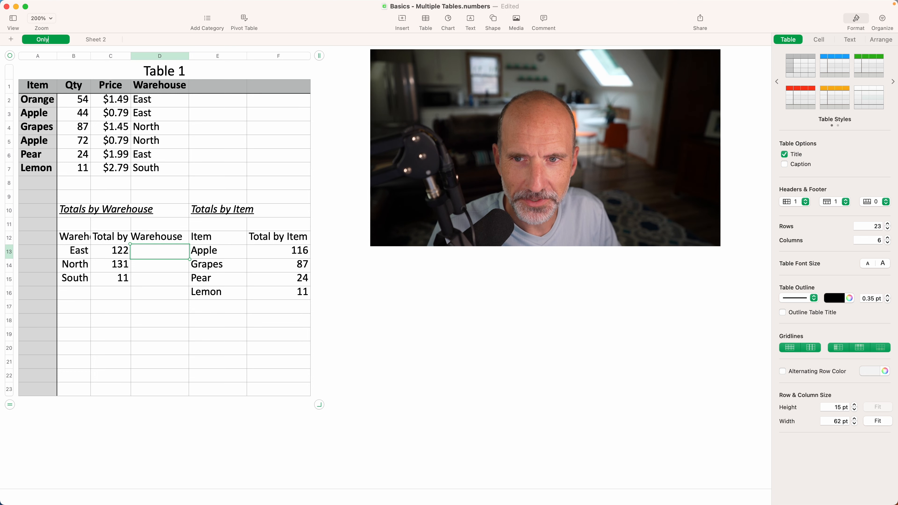
click(110, 73)
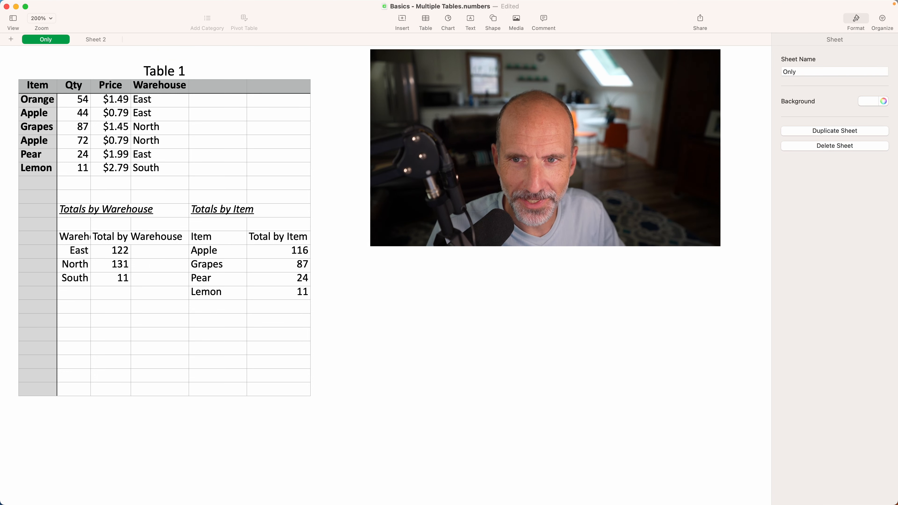
Inspect the formula behind the East warehouse total and the Apple entry in the item totals
click(160, 113)
click(122, 250)
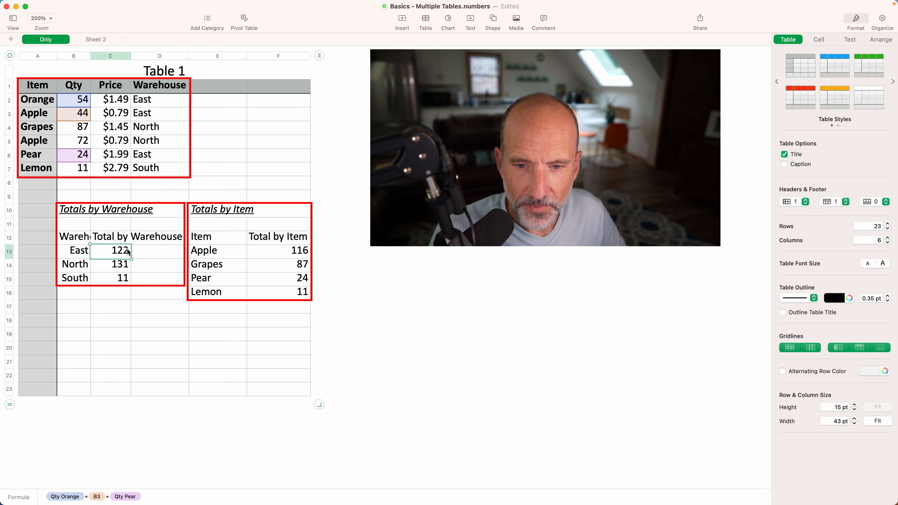
click(199, 251)
key(Left)
key(Left)
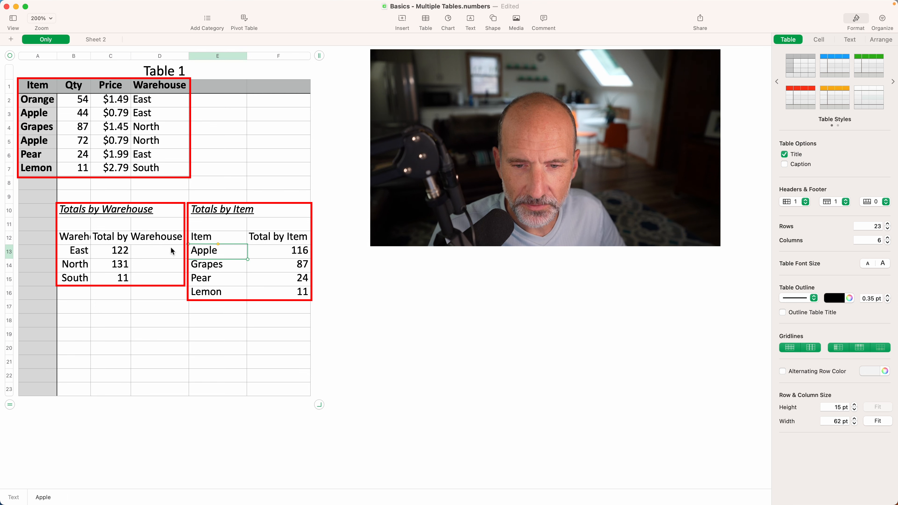
click(211, 252)
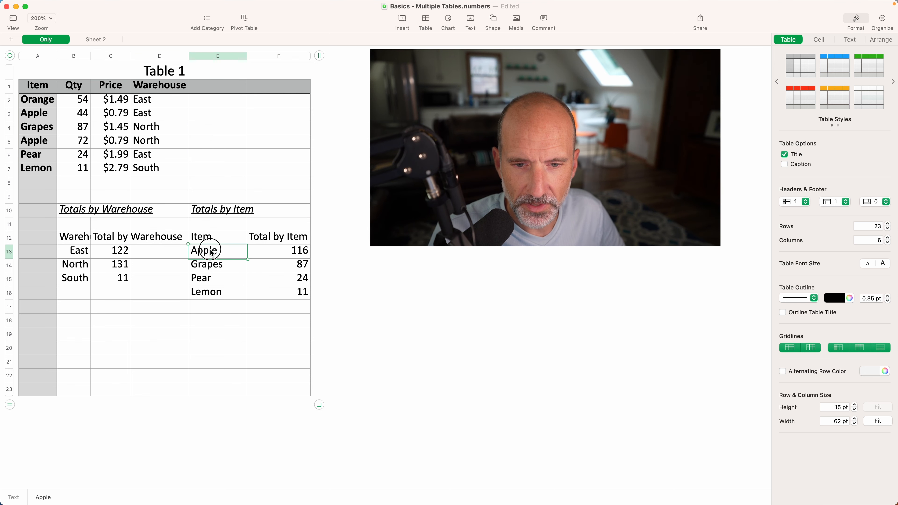
Insert a green table with a header row and header column, and a red table with only a header row
click(426, 19)
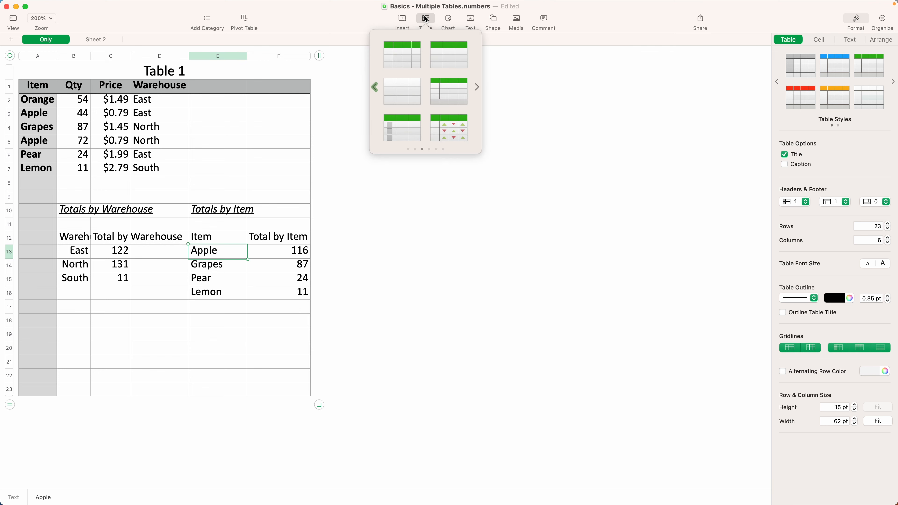
click(408, 54)
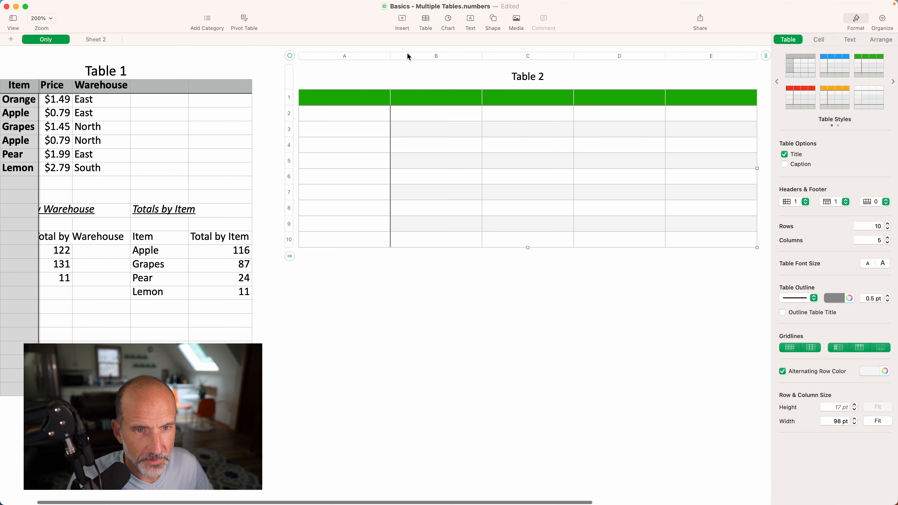
click(428, 21)
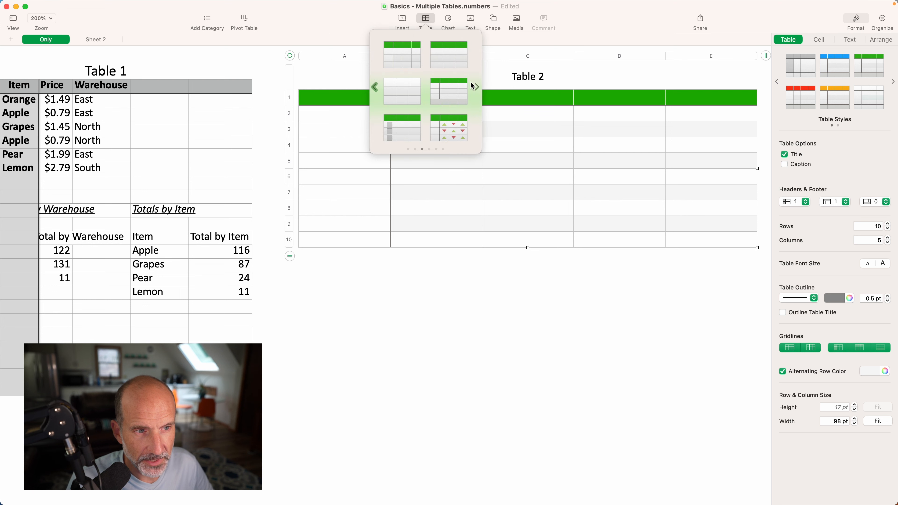
click(477, 91)
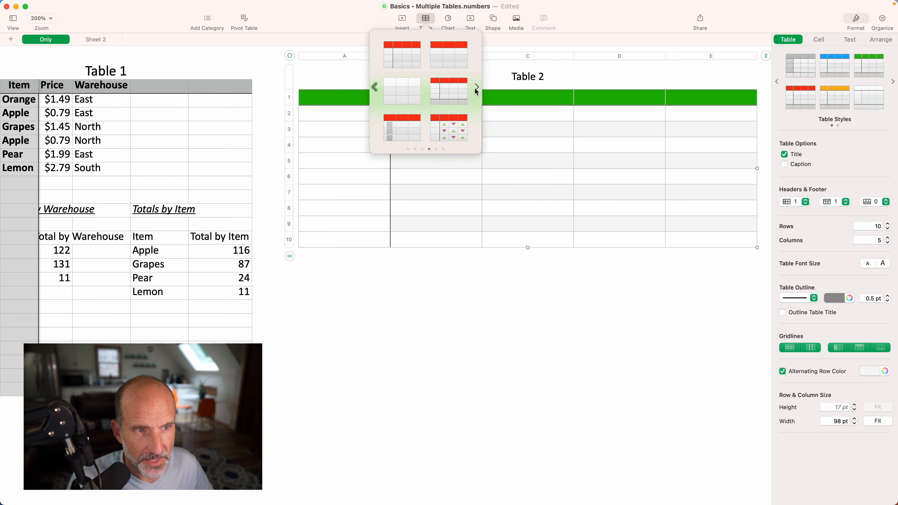
click(448, 63)
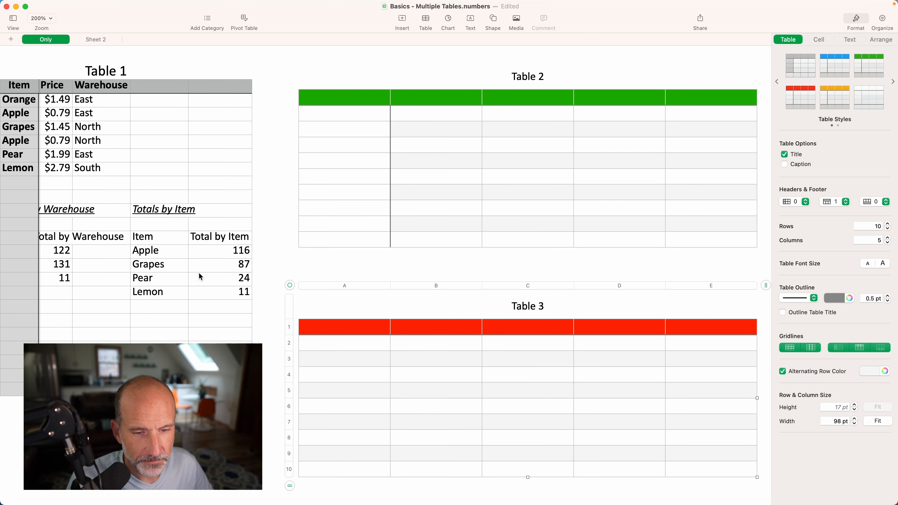
Change the title of the green table to Total by Warehouse
scroll(199, 272, left, 3)
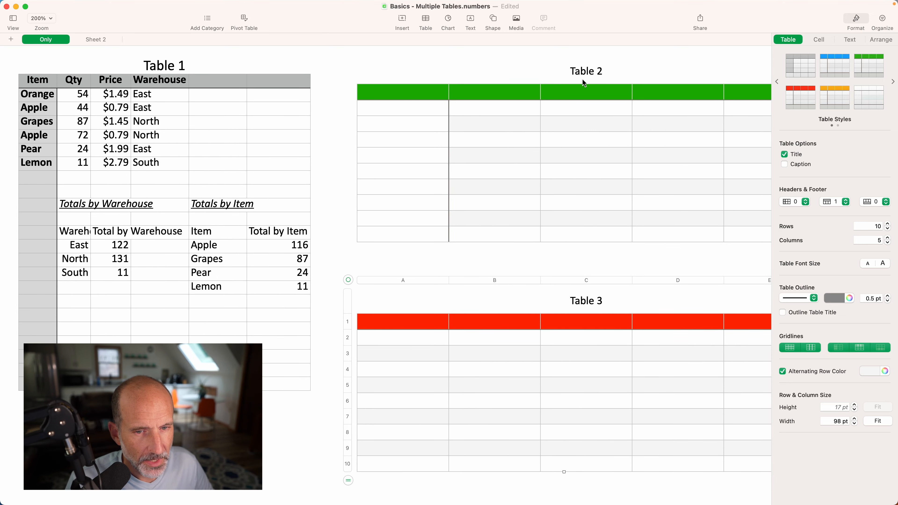
click(49, 18)
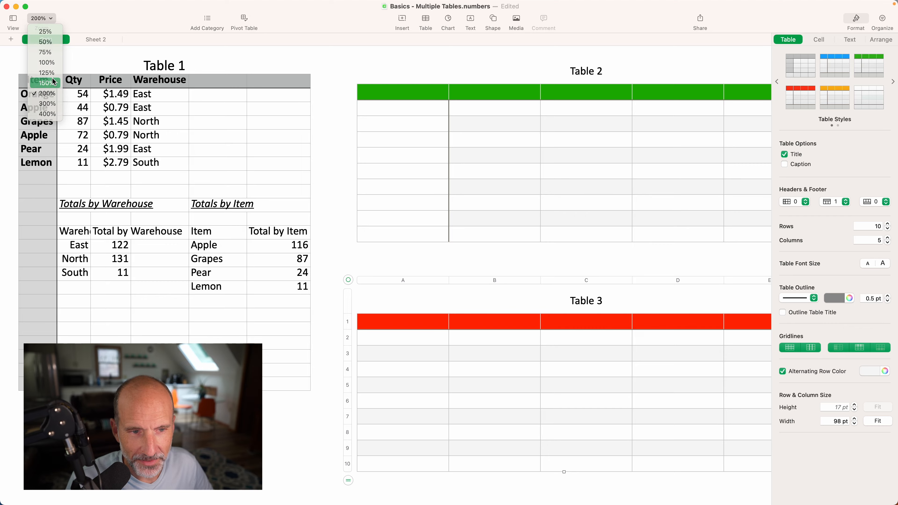
click(54, 82)
click(63, 175)
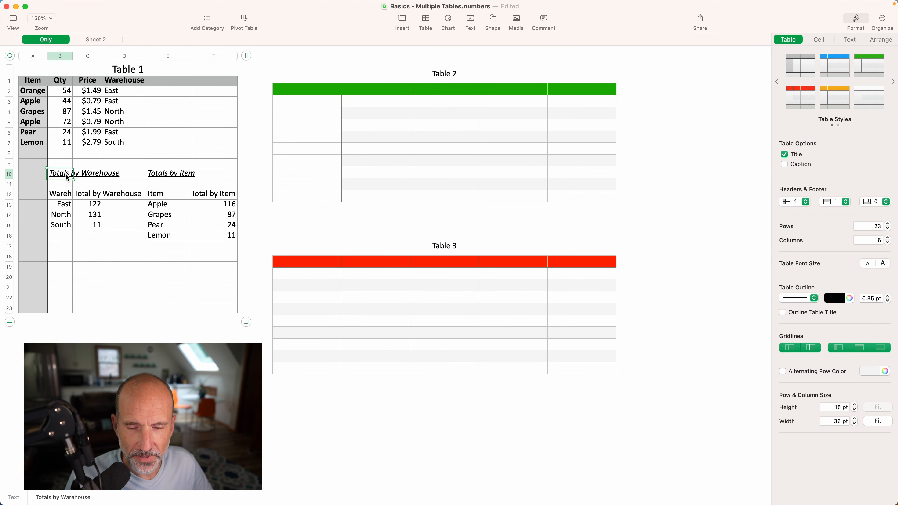
click(389, 71)
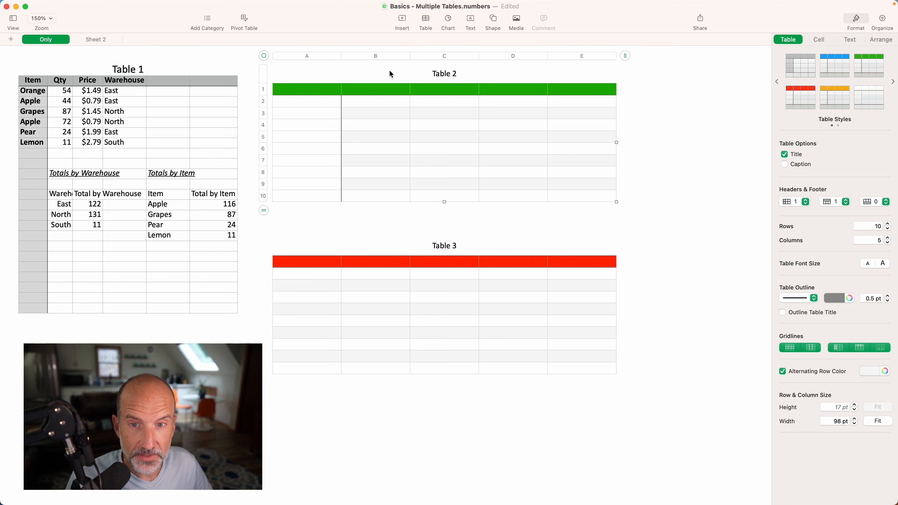
click(450, 76)
click(449, 76)
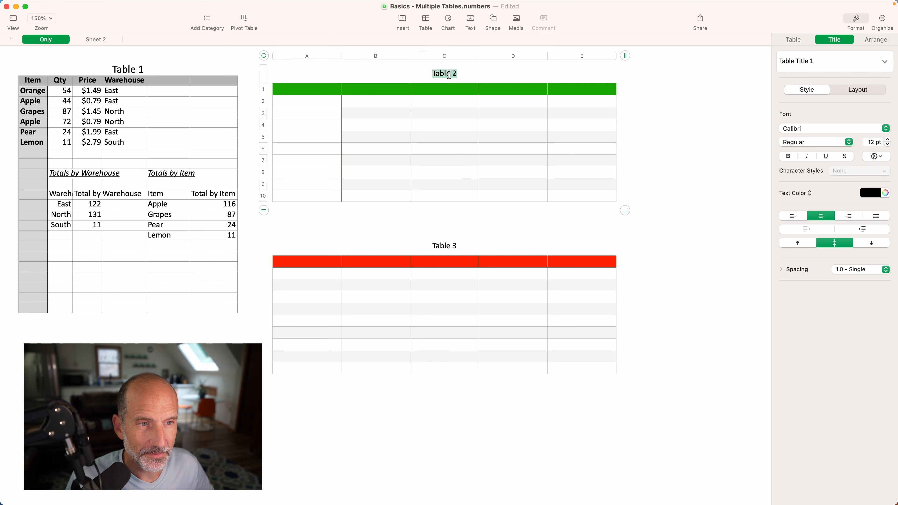
text(Tot)
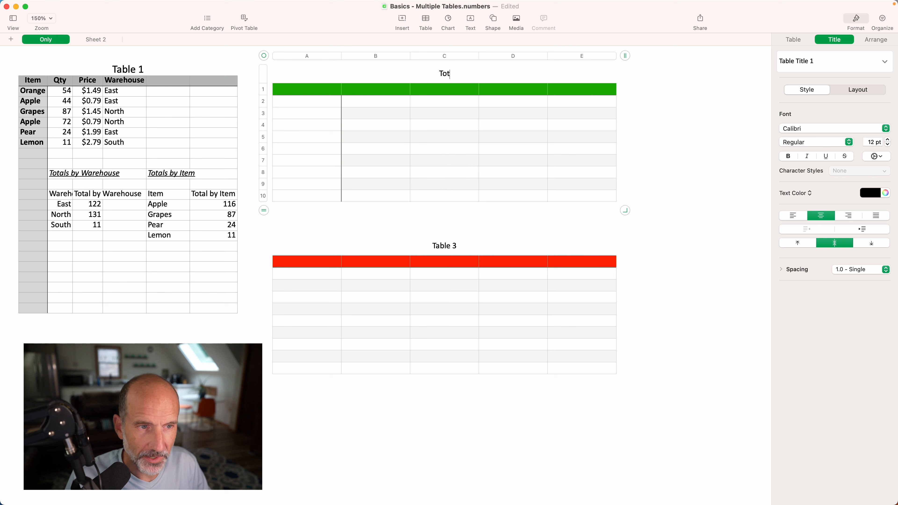
text(al by Warehouse)
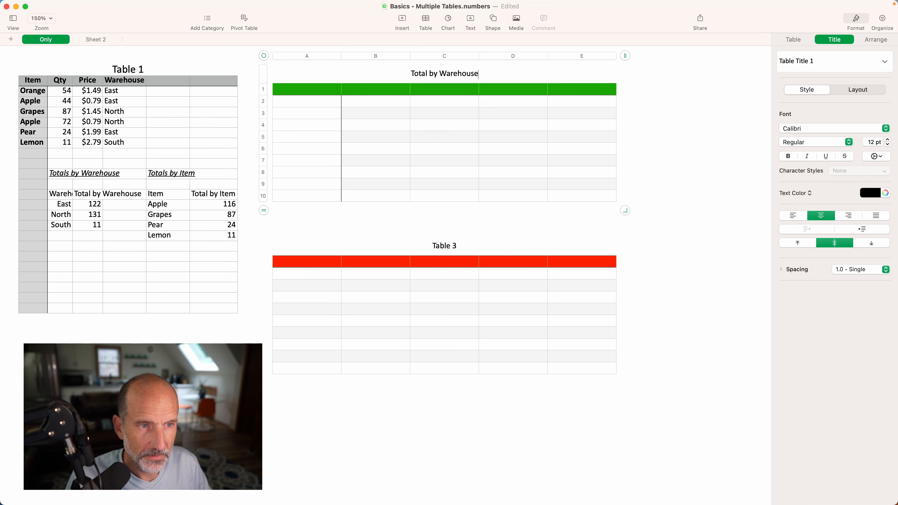
key(Return)
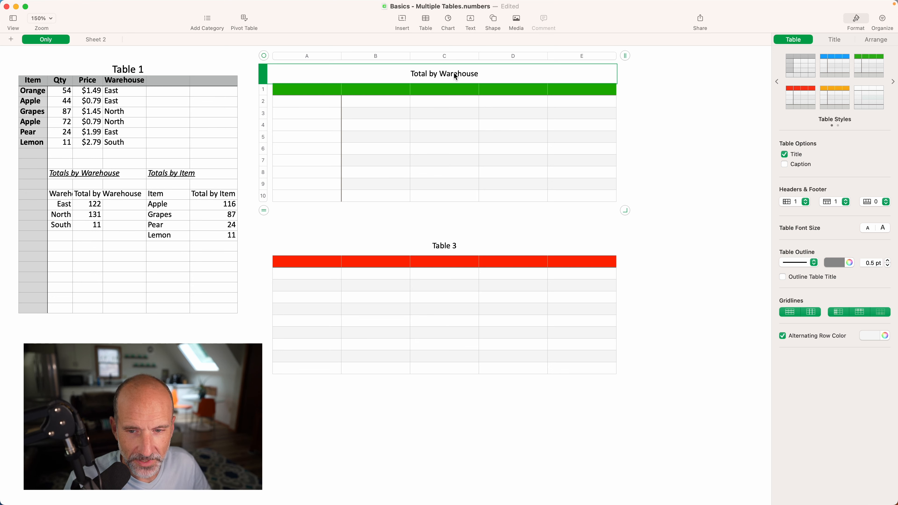
Copy the headings Warehouse Location and Total by Warehouse from Table 1 into the first two header cells of the green table
click(61, 196)
drag(61, 196, 79, 198)
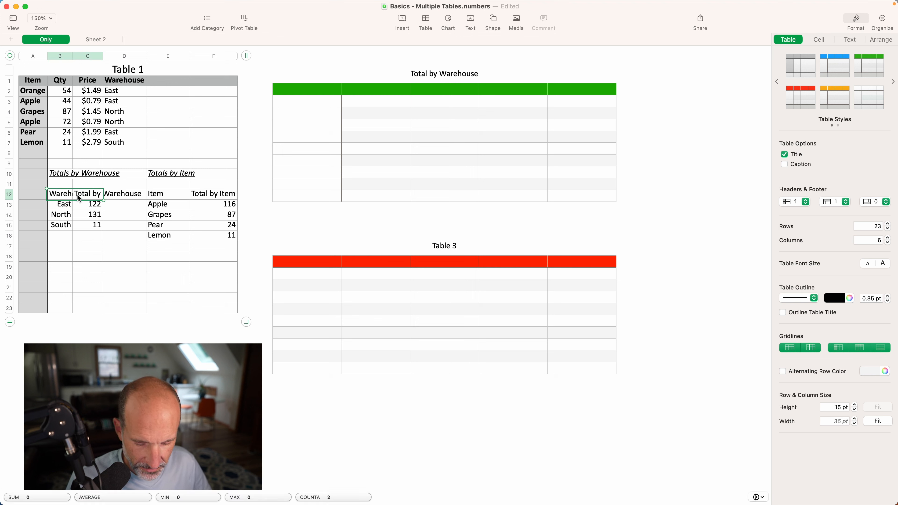
click(364, 88)
click(317, 90)
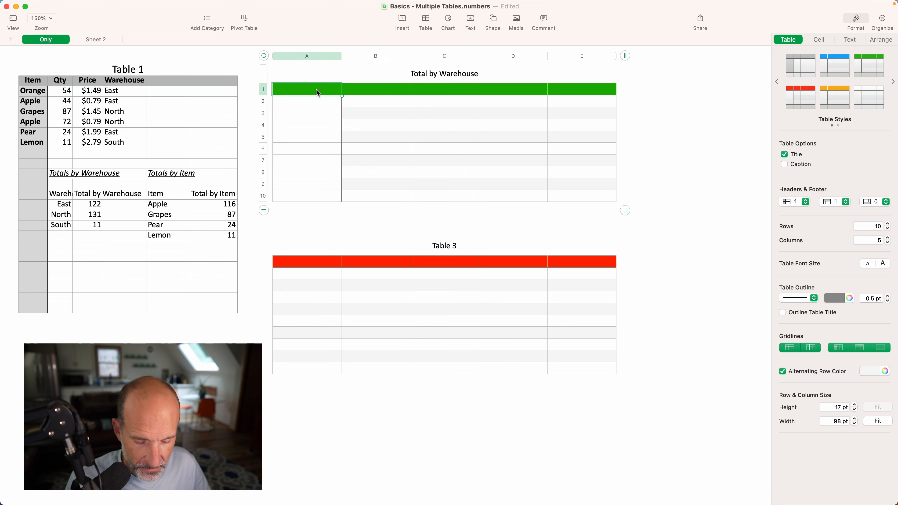
text(Warehouse Location	Total by Warehouse)
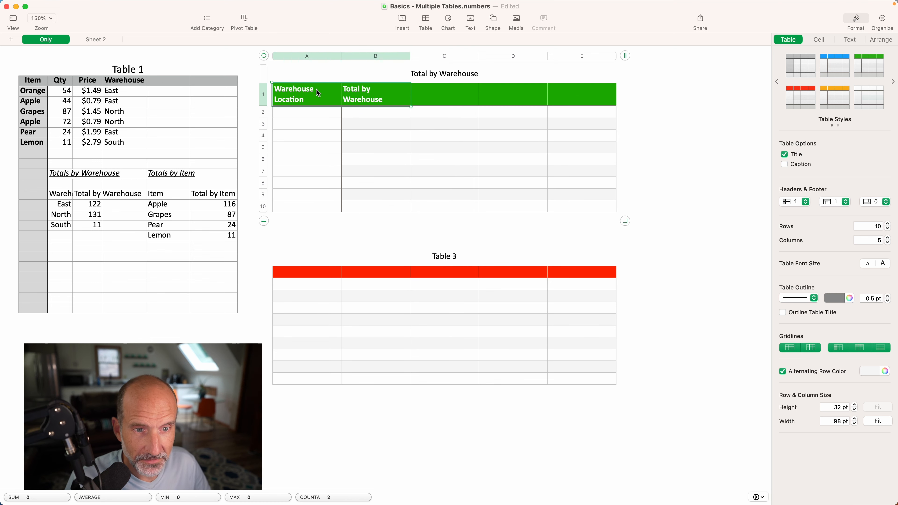
click(322, 95)
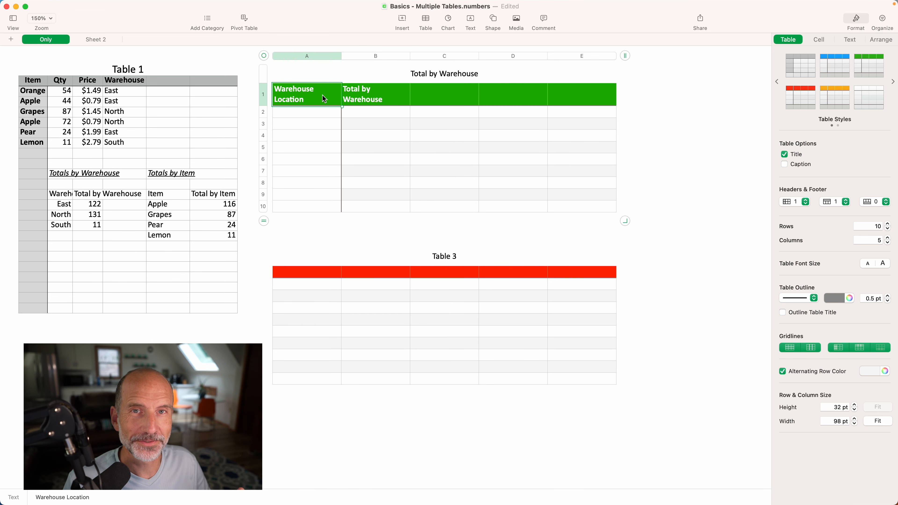
click(349, 97)
click(311, 95)
click(366, 102)
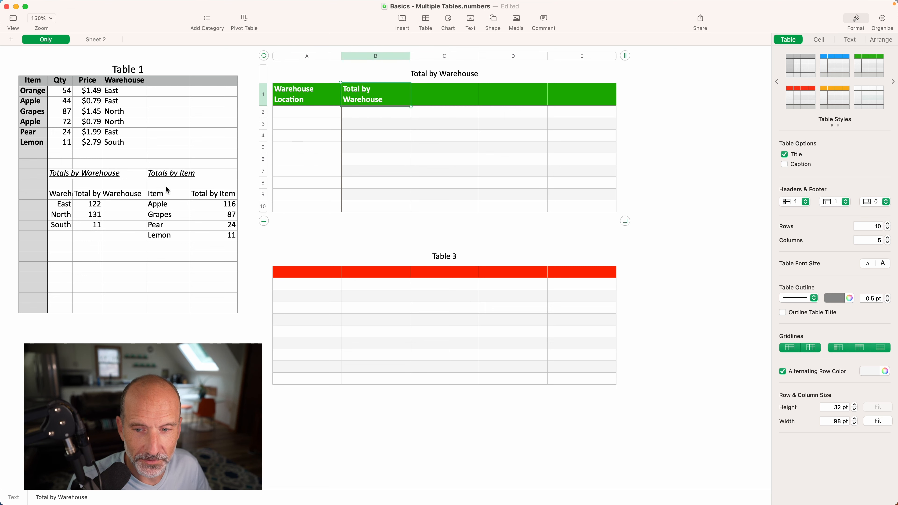
Copy the warehouse names East, North and South from Table 1 into the first column of the green table, below its header
drag(63, 205, 69, 226)
key(super+c)
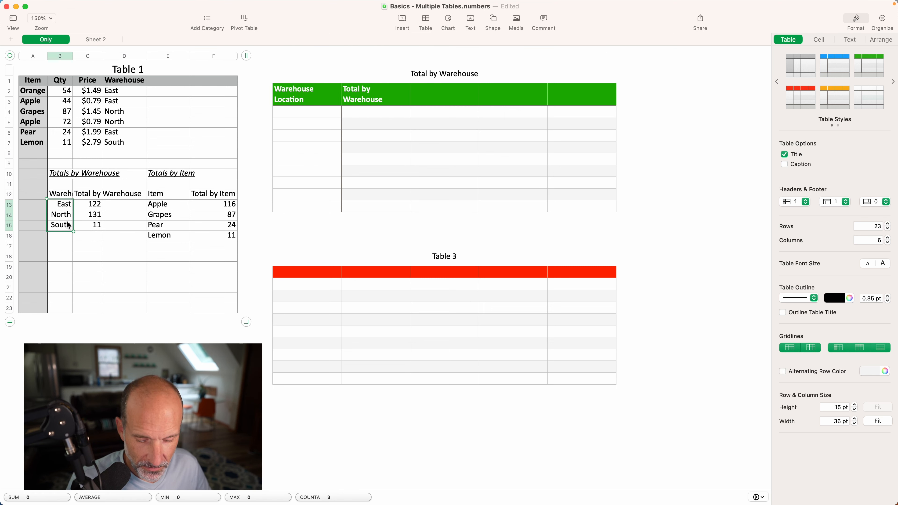
click(302, 119)
key(super+v)
Try to copy the three warehouse totals from Table 1 into the green table's Total by Warehouse column
drag(96, 207, 97, 230)
click(371, 112)
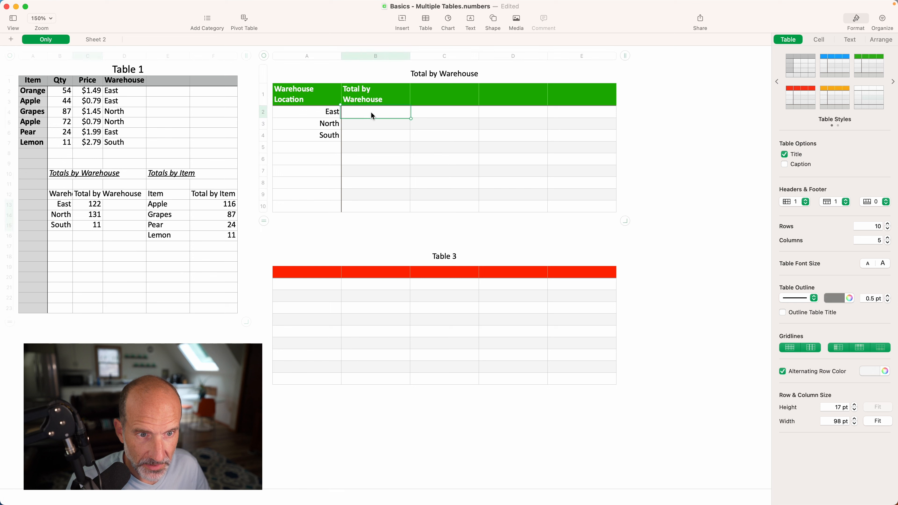
key(super+v)
click(372, 115)
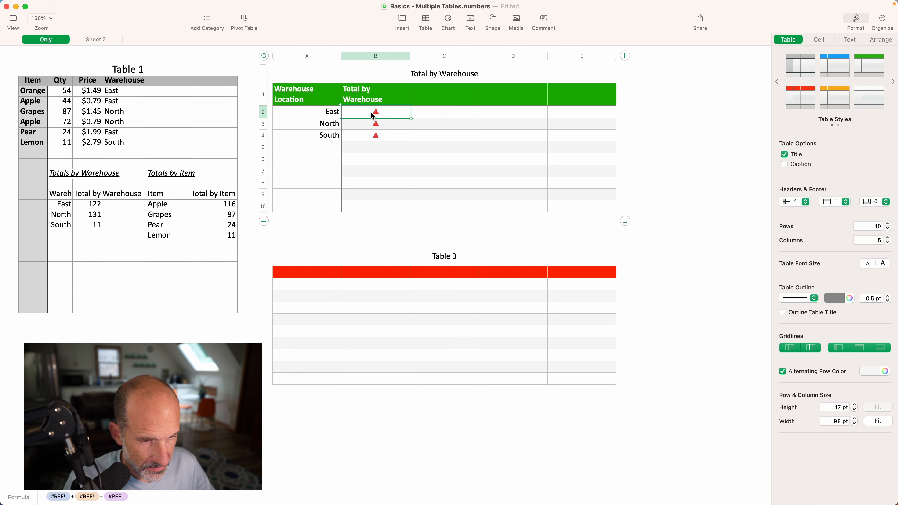
Clear the pasted totals for East, North and South from the green table
key(BackSpace)
key(Down)
key(BackSpace)
key(Left)
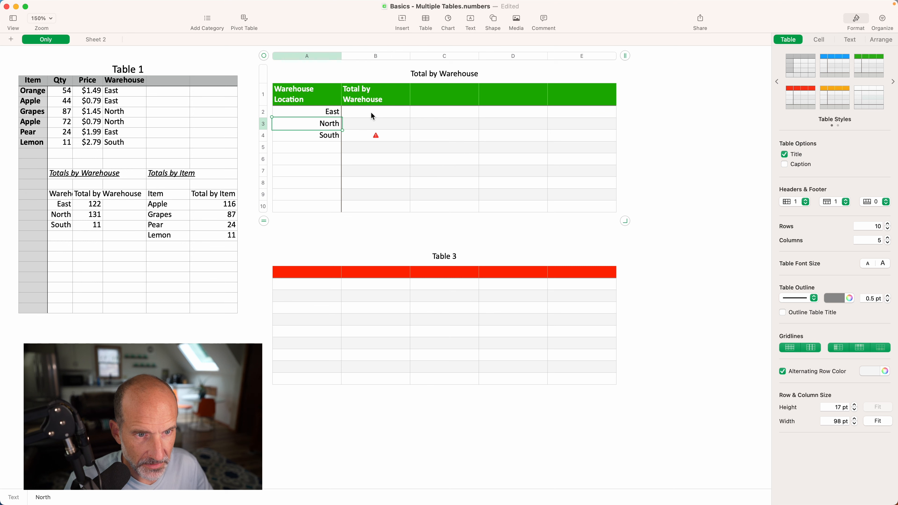
key(Right)
key(Down)
key(Down)
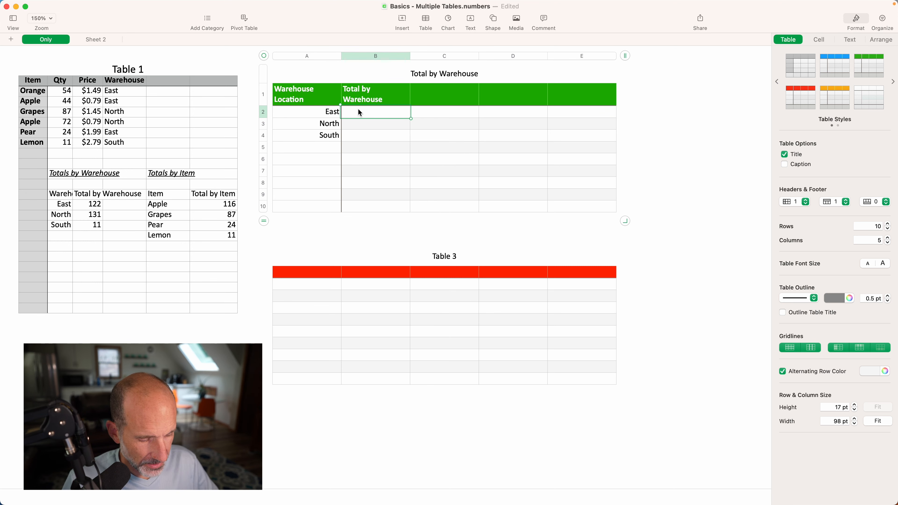
Enter the East total in the green table as the sum of Table 1's Orange, first Apple and Pear quantities
text(=)
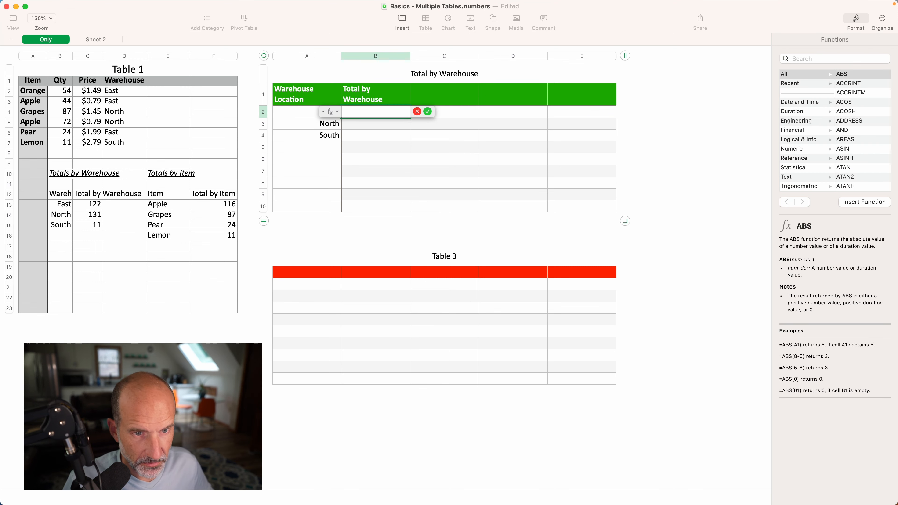
click(67, 94)
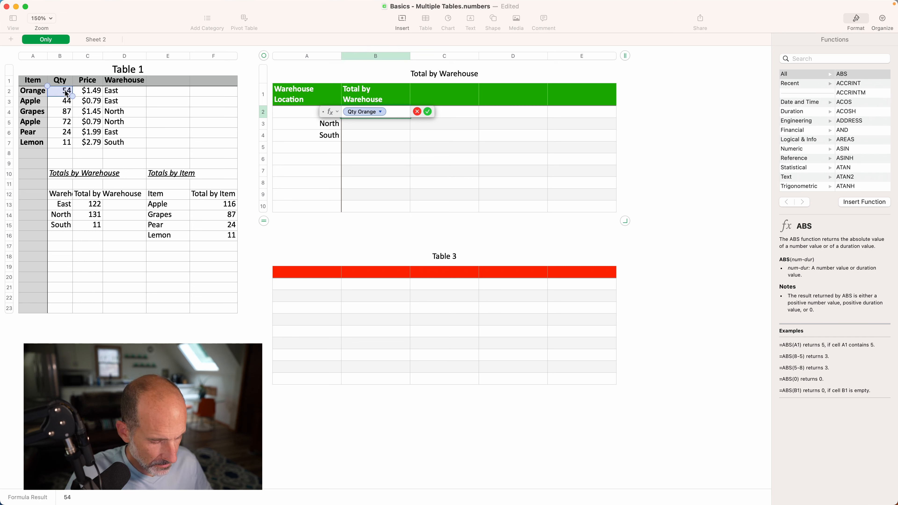
click(65, 103)
text(+)
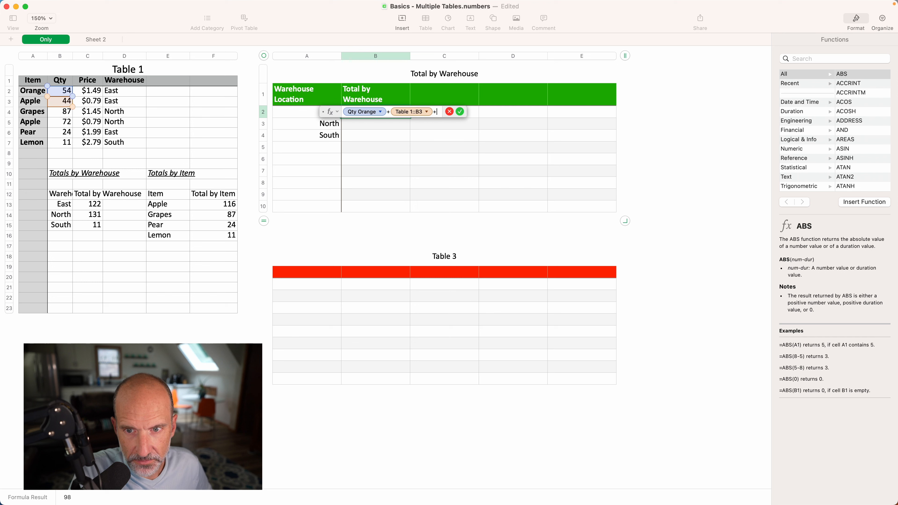
click(71, 134)
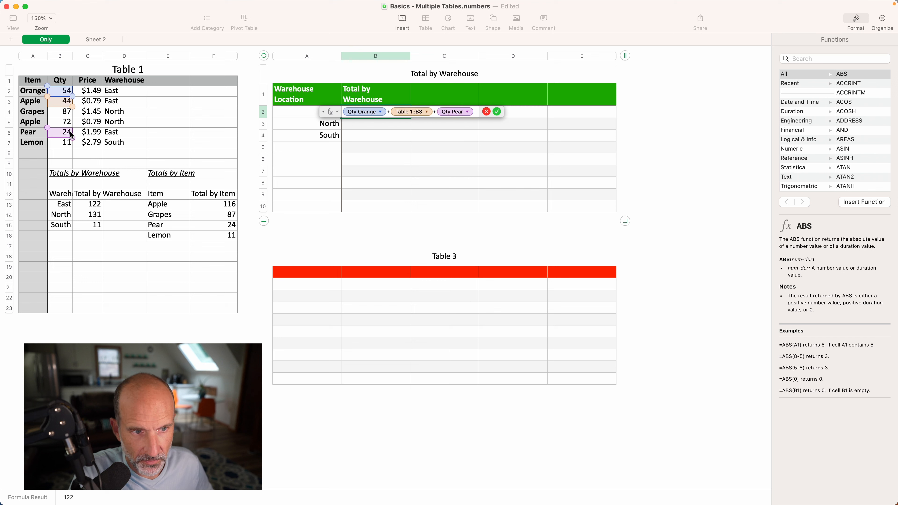
key(Return)
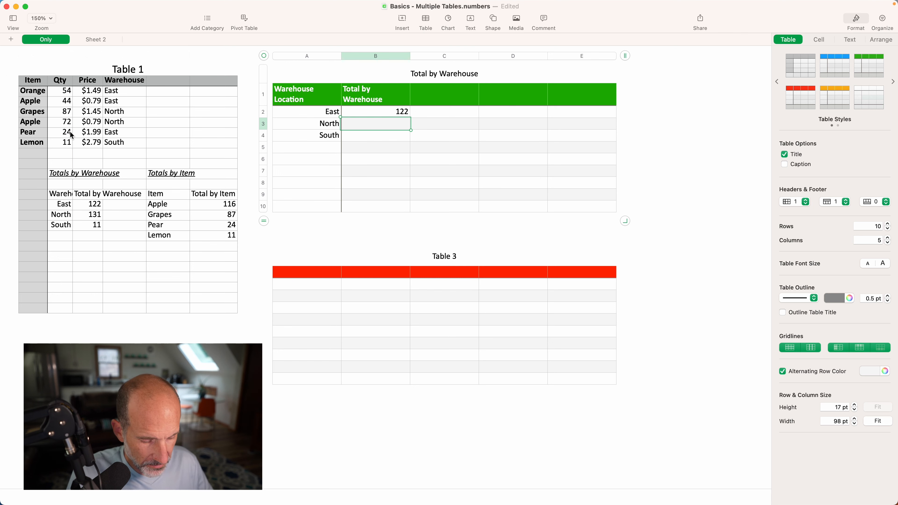
Enter the North total as the sum of Table 1's Grapes and second Apple quantities, and fill in the South total
key(equal)
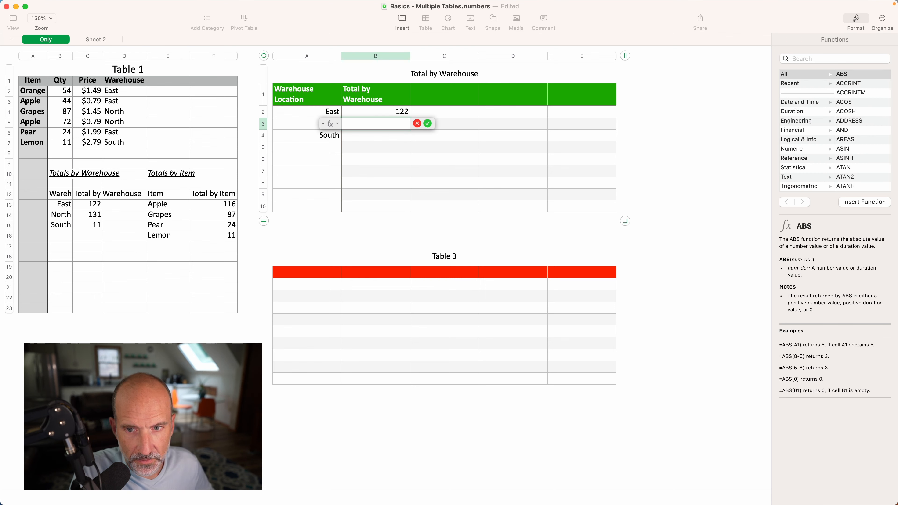
click(67, 115)
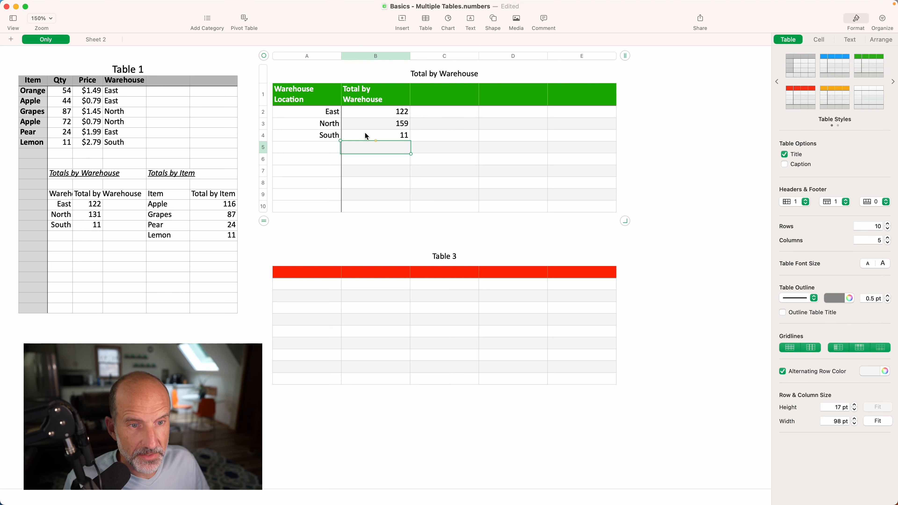
Fit the widths of columns A and B in the green table to their content
drag(316, 56, 367, 57)
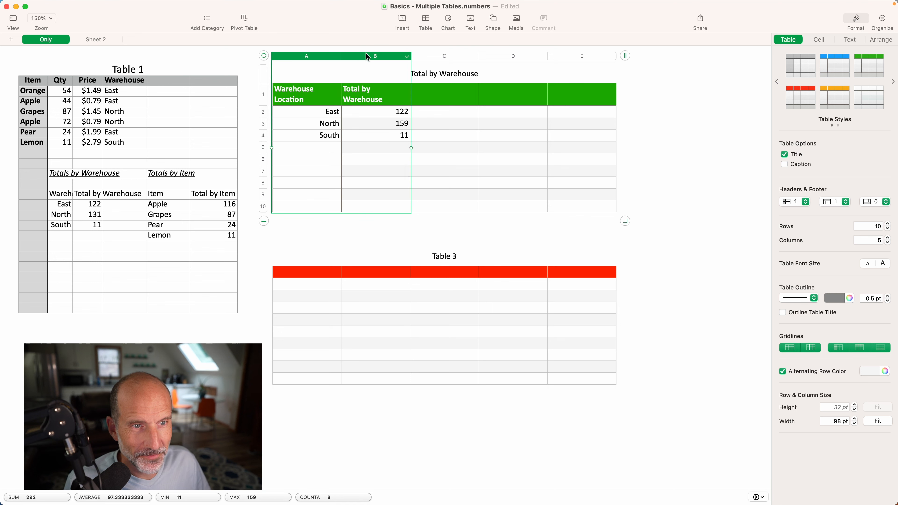
double_click(410, 56)
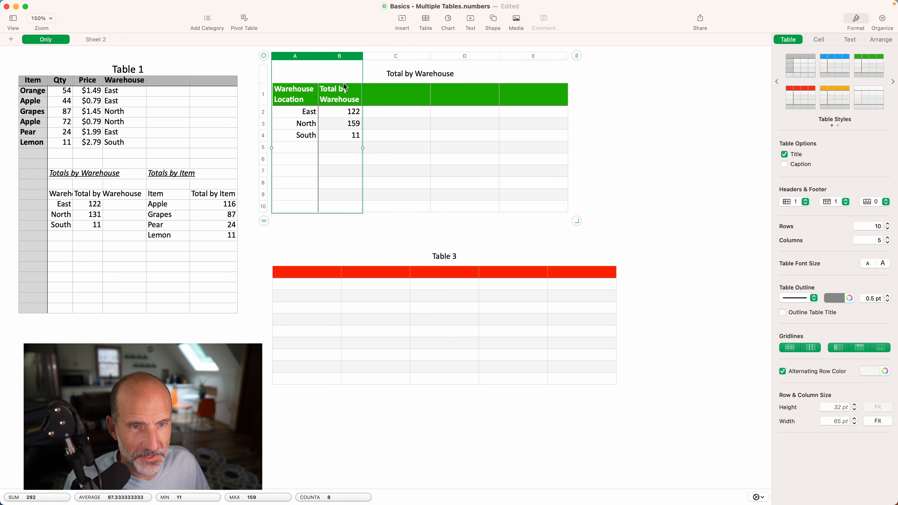
click(340, 103)
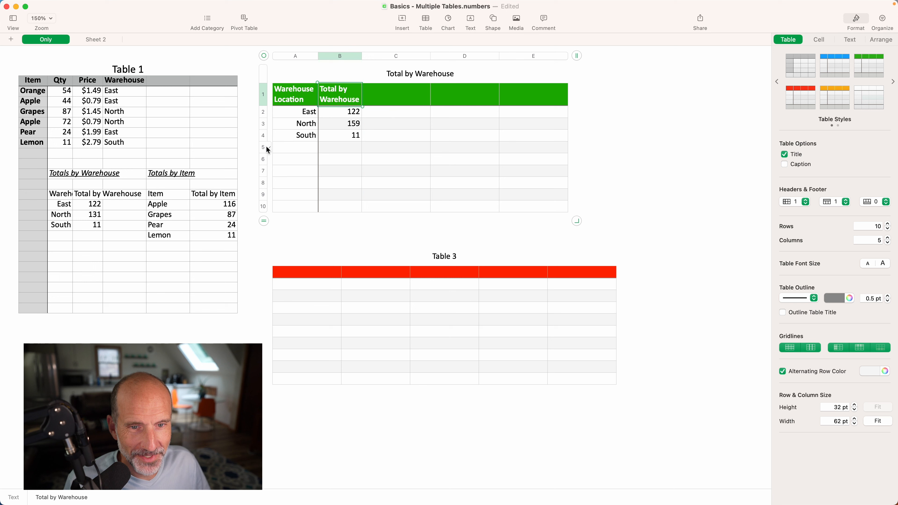
Delete the empty rows 5 to 10 and the empty columns C to E from the green table
drag(266, 151, 273, 203)
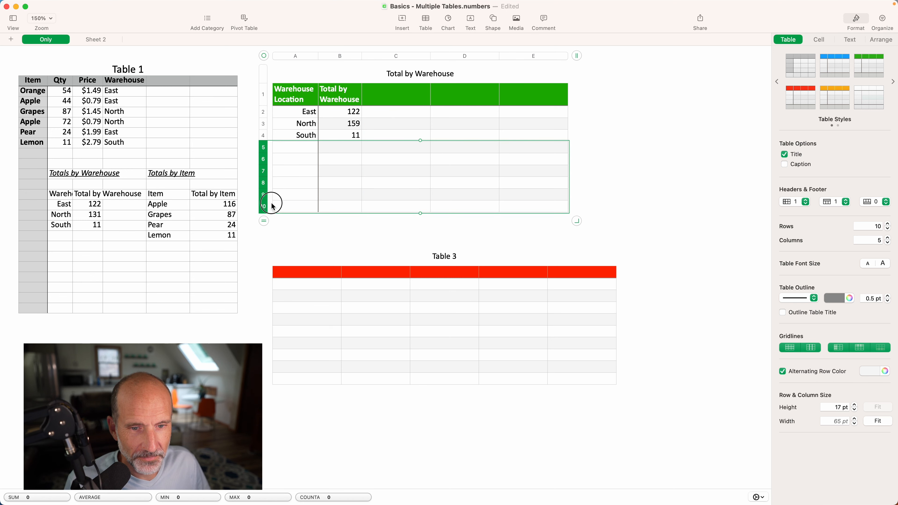
click(269, 148)
click(294, 192)
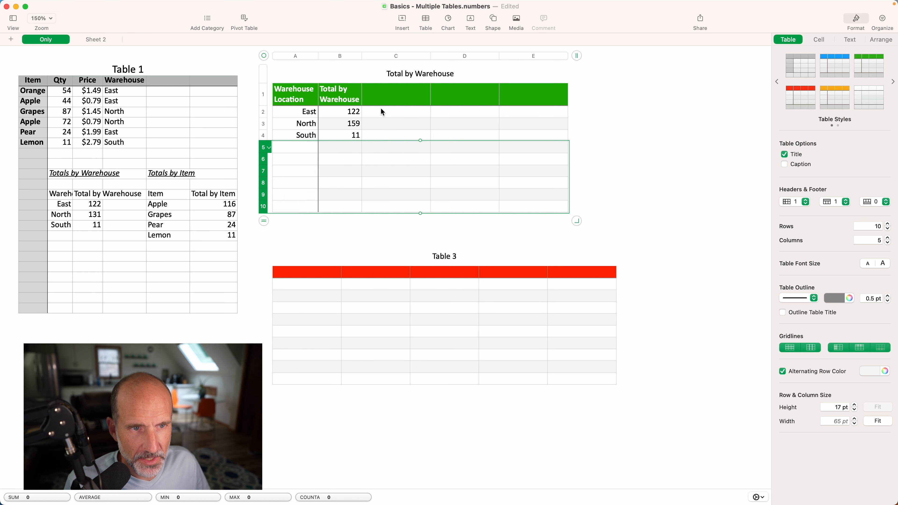
drag(393, 55, 533, 58)
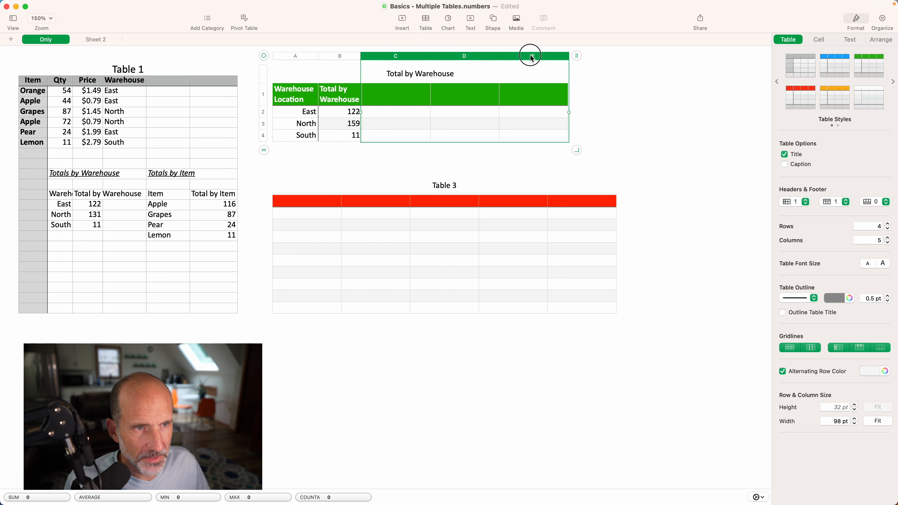
click(427, 56)
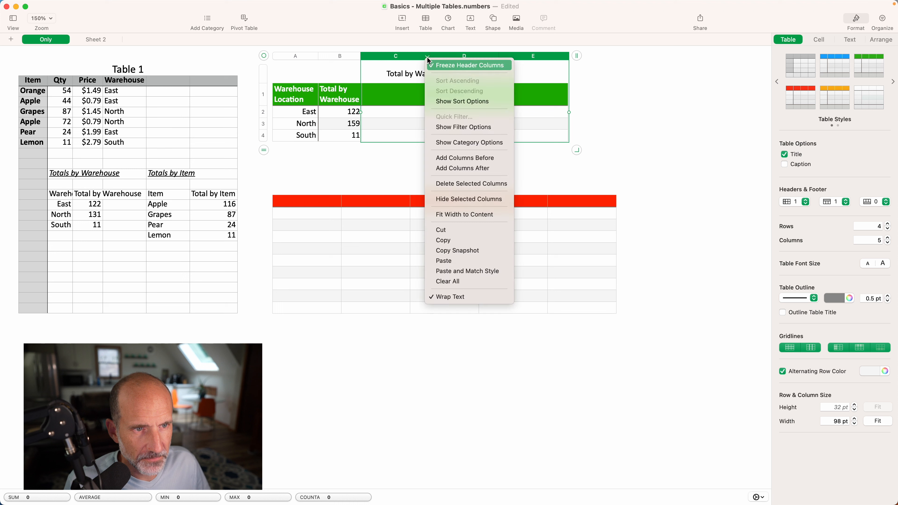
click(457, 184)
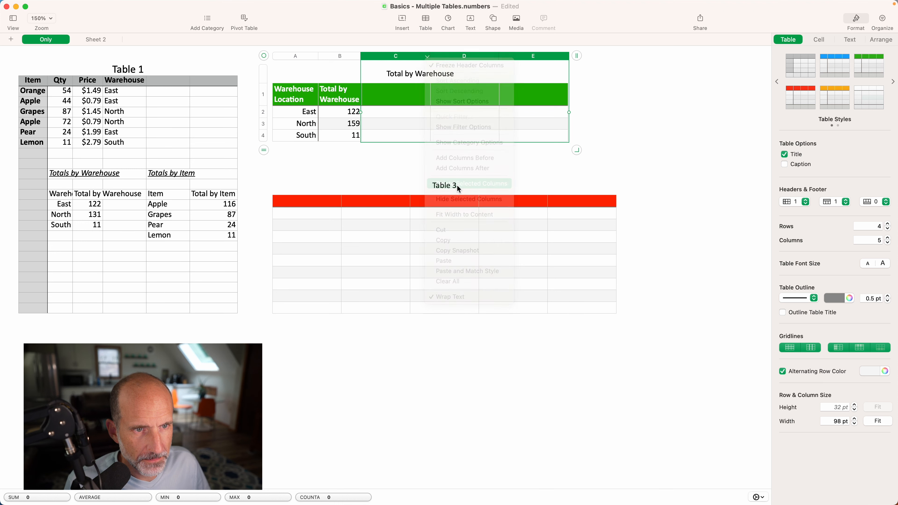
Move the Total by Warehouse table slightly farther from Table 1, keeping it above the red table
click(338, 127)
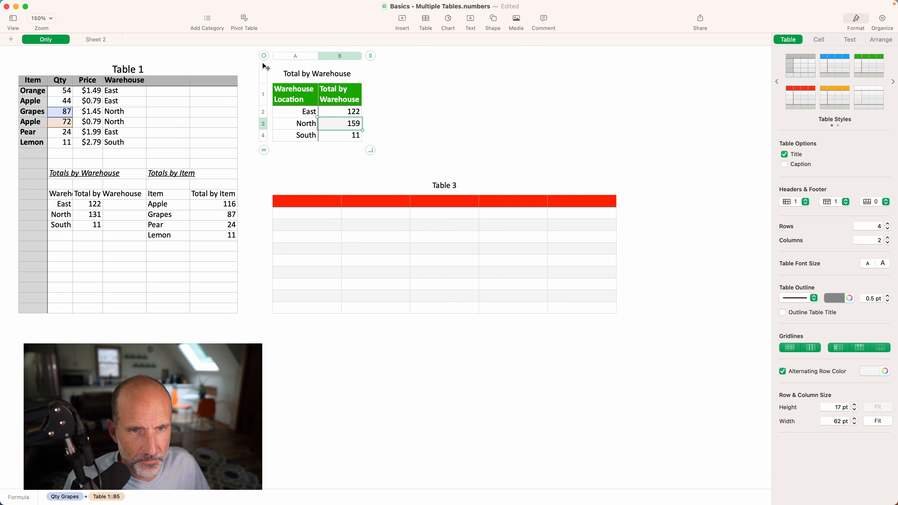
drag(264, 55, 321, 69)
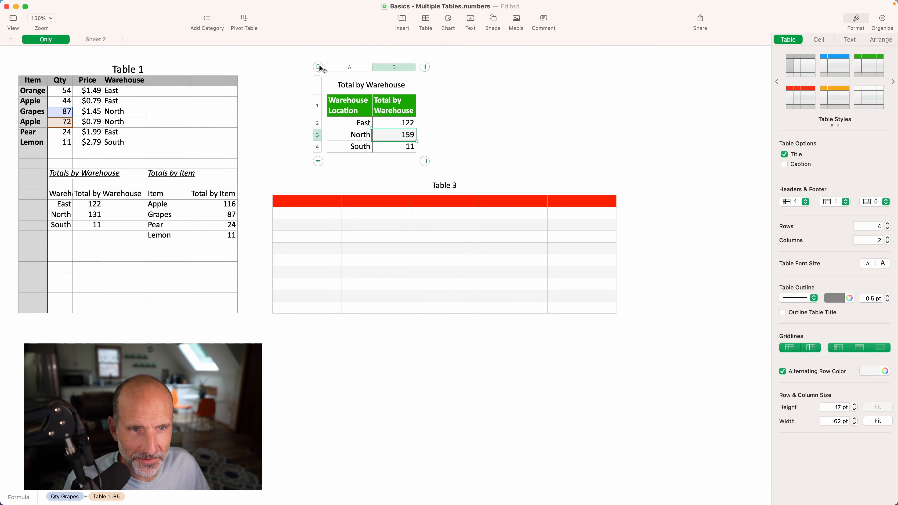
Start a formula in empty cell E5 of Table 1 that references the Total by Warehouse table by name, and cancel it
click(361, 87)
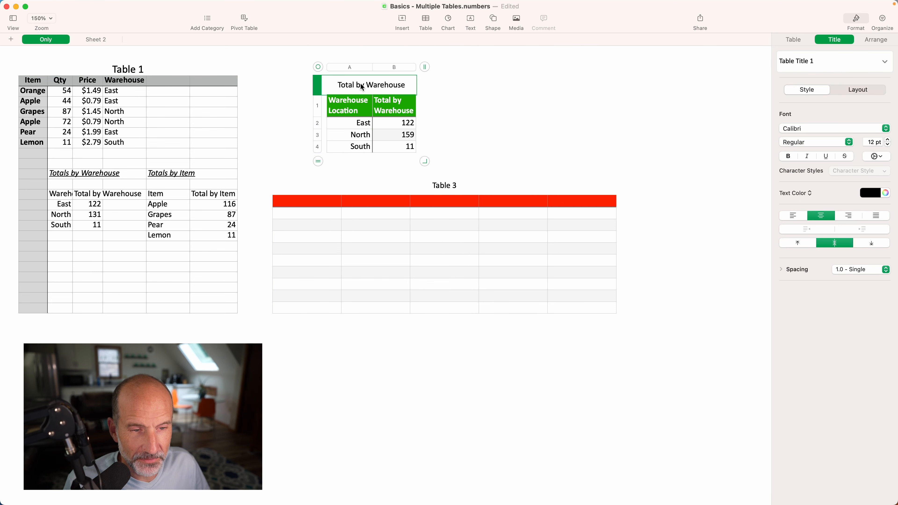
click(181, 124)
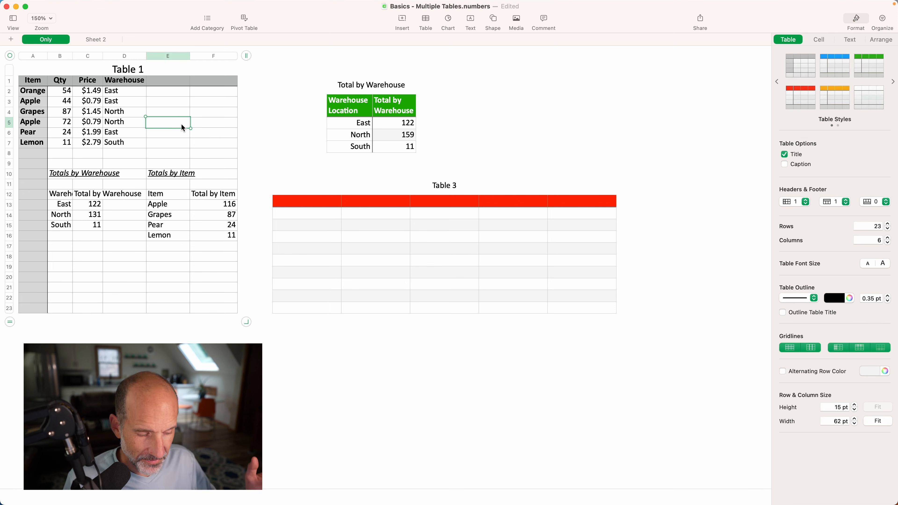
key(equal)
text(Total by Warehouse::)
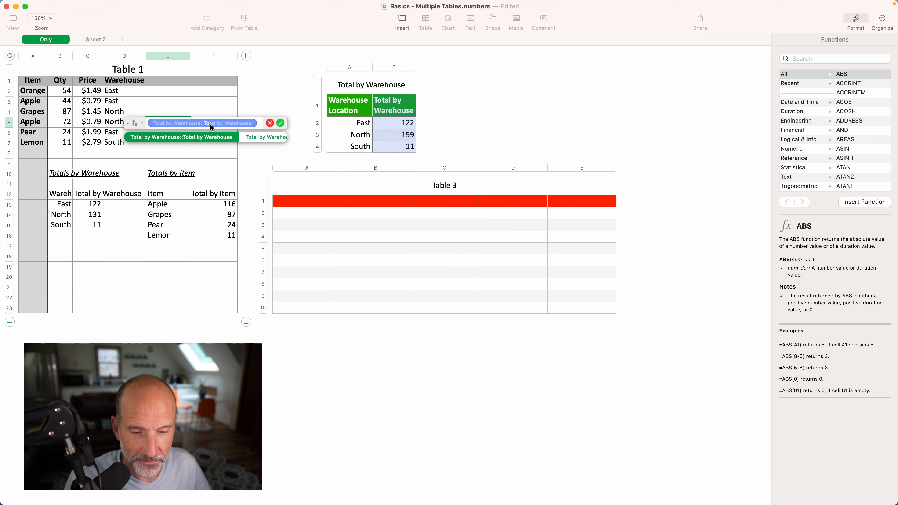
text(Tot)
key(Escape)
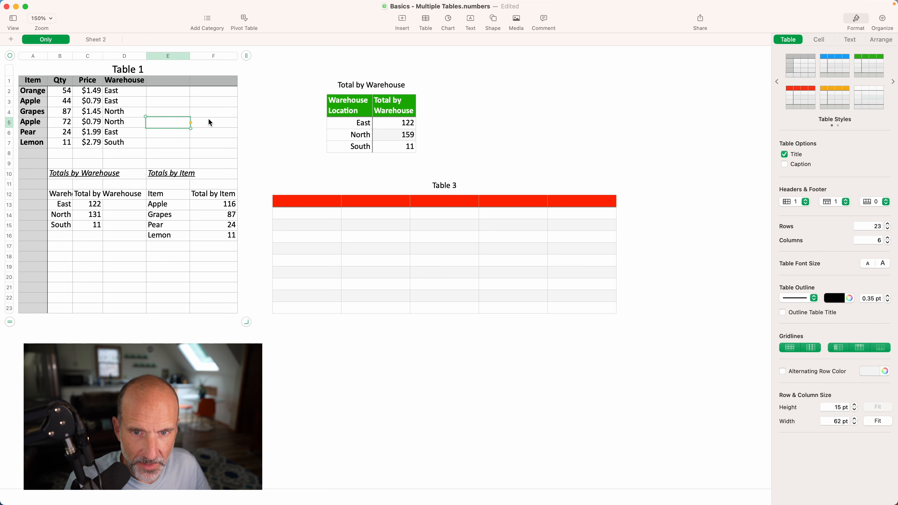
Change the title of Table 1 to Inventory
click(131, 72)
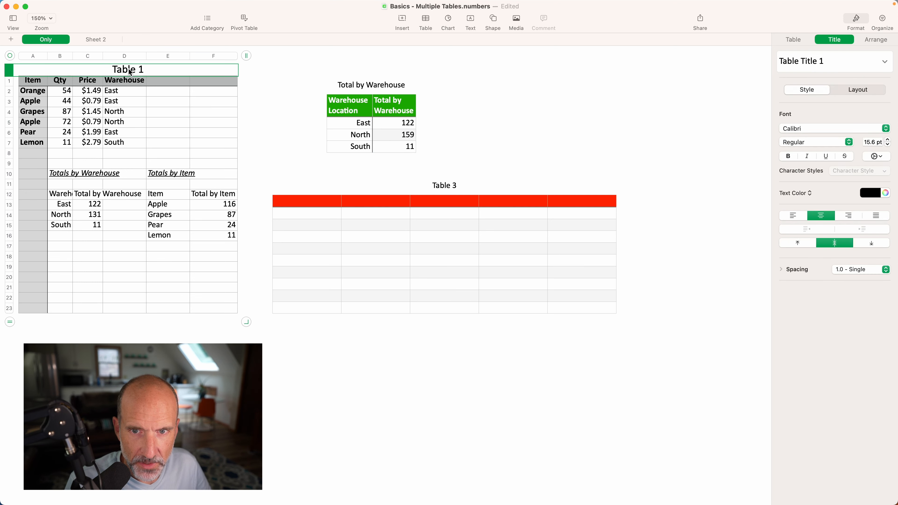
click(129, 68)
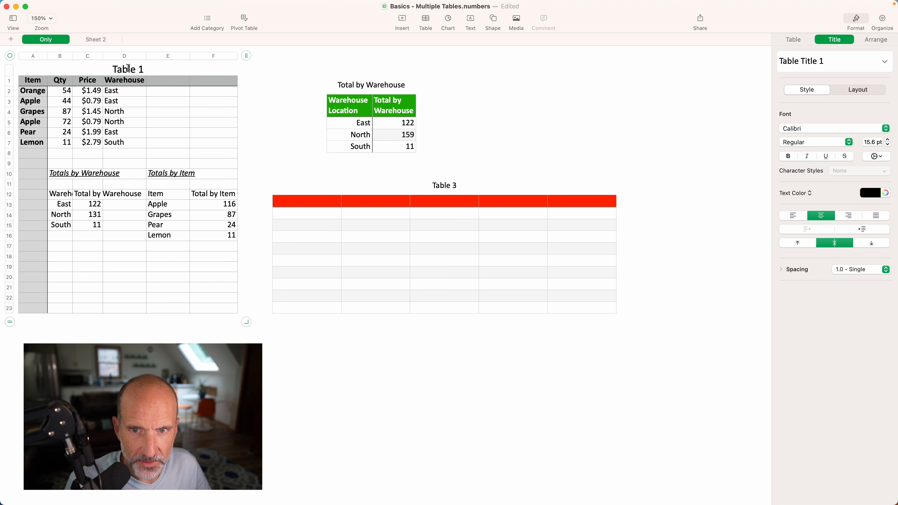
key(super+a)
key(BackSpace)
text(Inventory)
key(Escape)
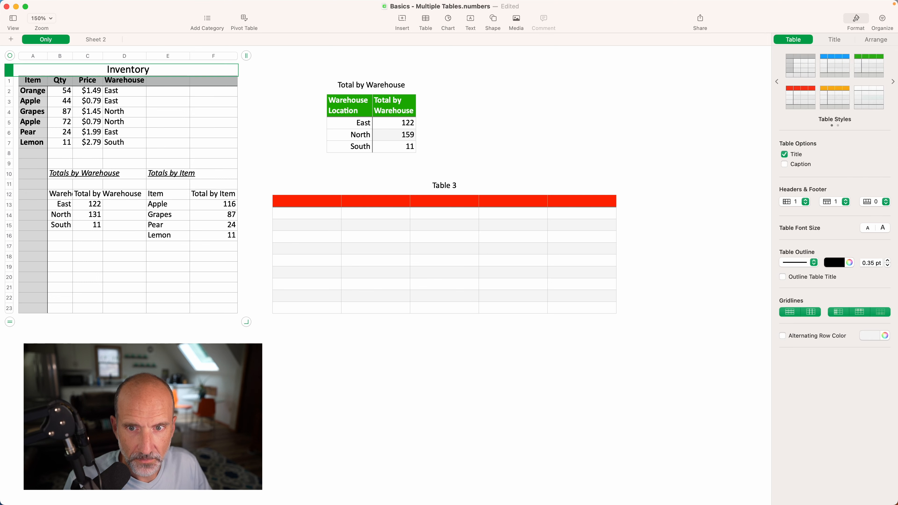
Copy the Item and Total by Item block from the Inventory table into the red table, starting at its first header cell
click(180, 184)
drag(163, 195, 220, 235)
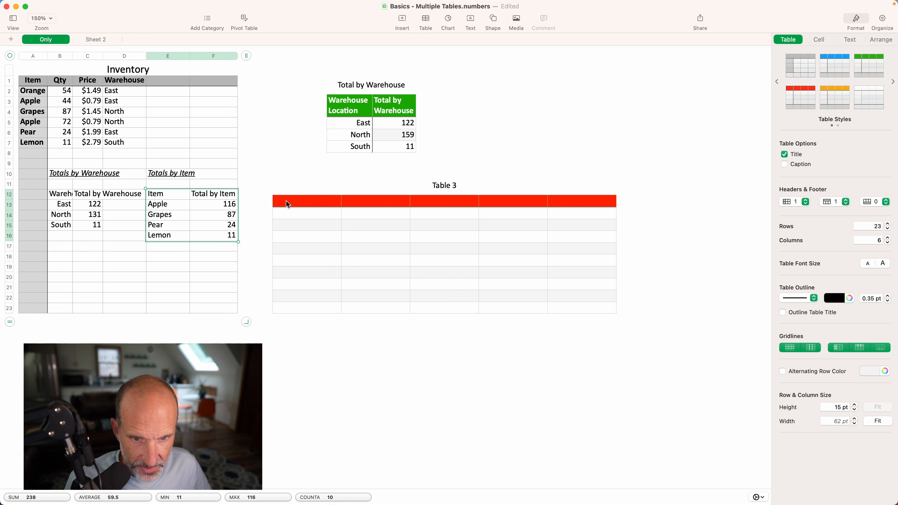
click(297, 200)
text(Item	Total by Item Apple	 Grapes	 Pear	 Lemon)
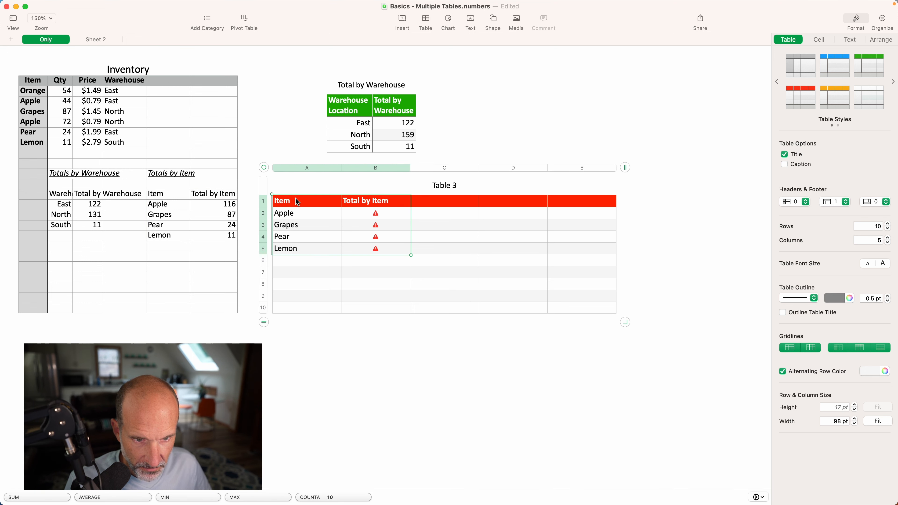
Re-enter the totals for Apple, Grapes, Pear and Lemon in the red table, and trim it to five rows and two columns
double_click(352, 213)
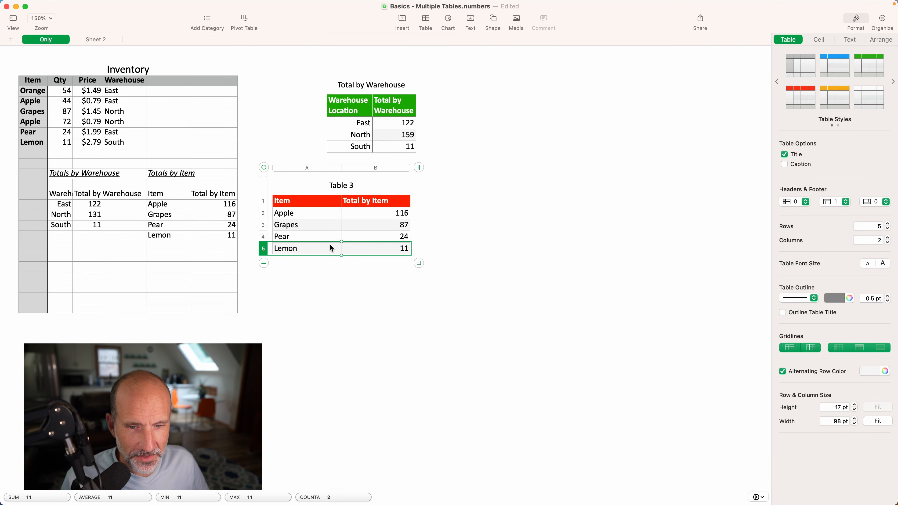
Change the title of the red table to Total by Item
click(349, 185)
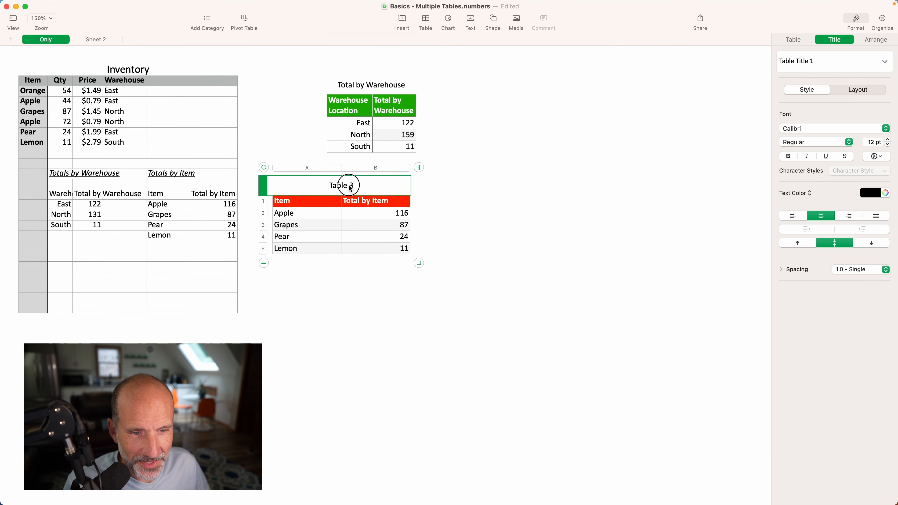
click(350, 185)
text(Total by Item)
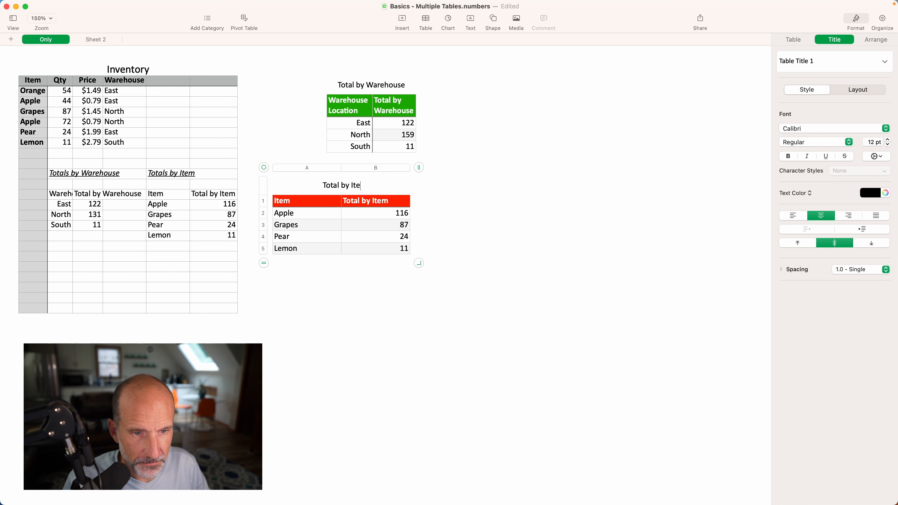
key(Return)
Delete rows 8 to 23 and the empty columns E and F from the Inventory table
click(66, 174)
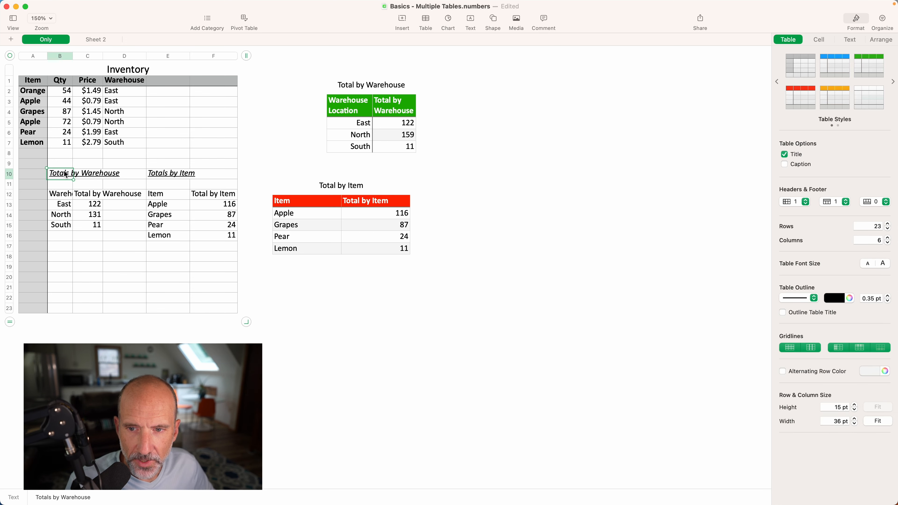
drag(9, 157, 34, 309)
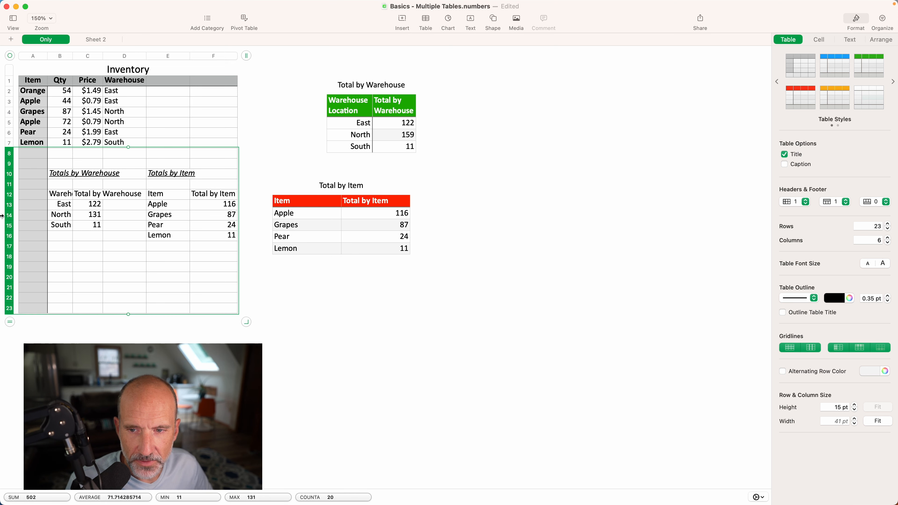
click(12, 188)
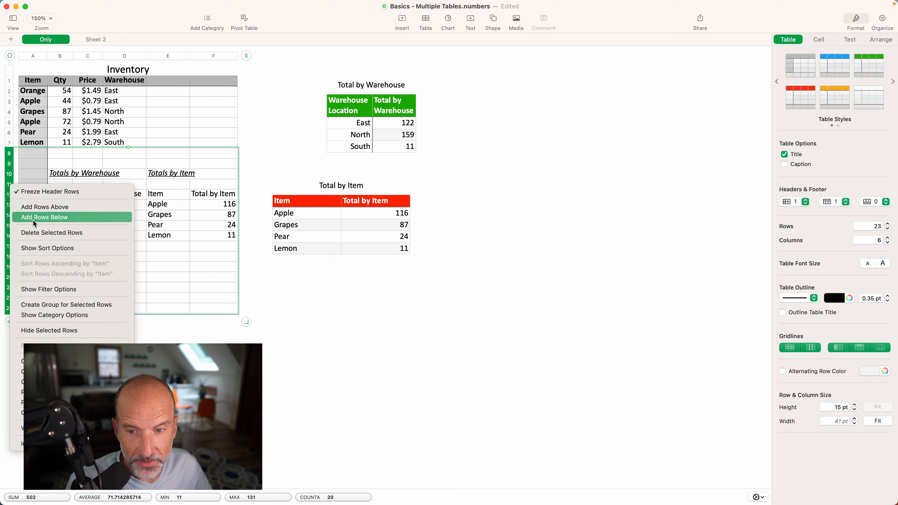
click(41, 233)
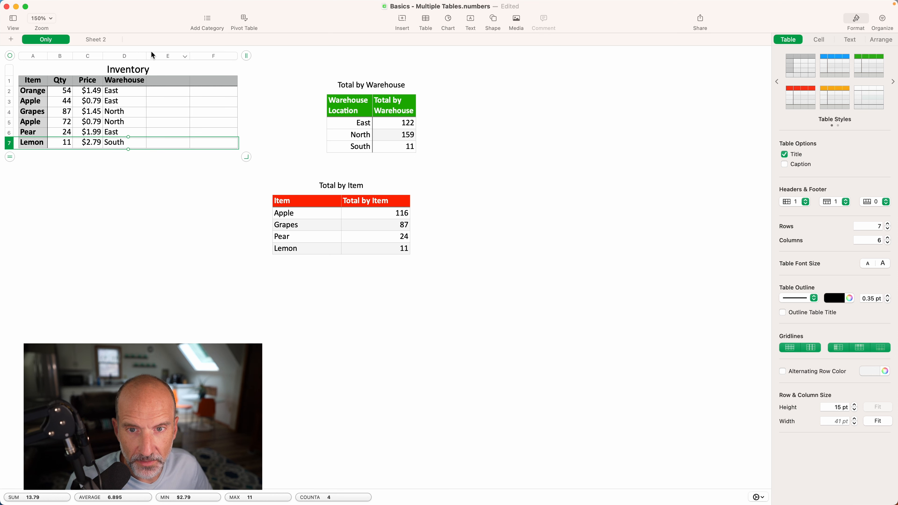
drag(157, 55, 210, 60)
Move the Sales table from Sheet 2 to the Only sheet, placing it in the empty area below the Inventory table
click(92, 40)
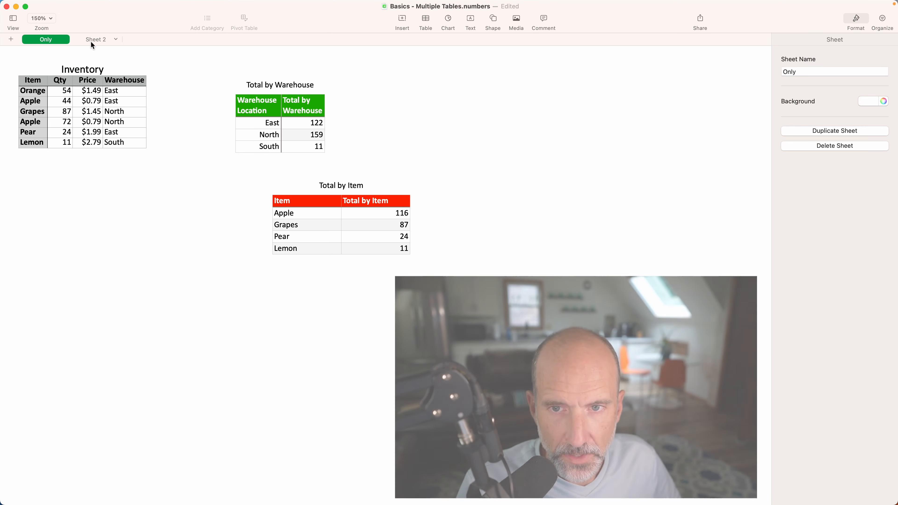
click(173, 116)
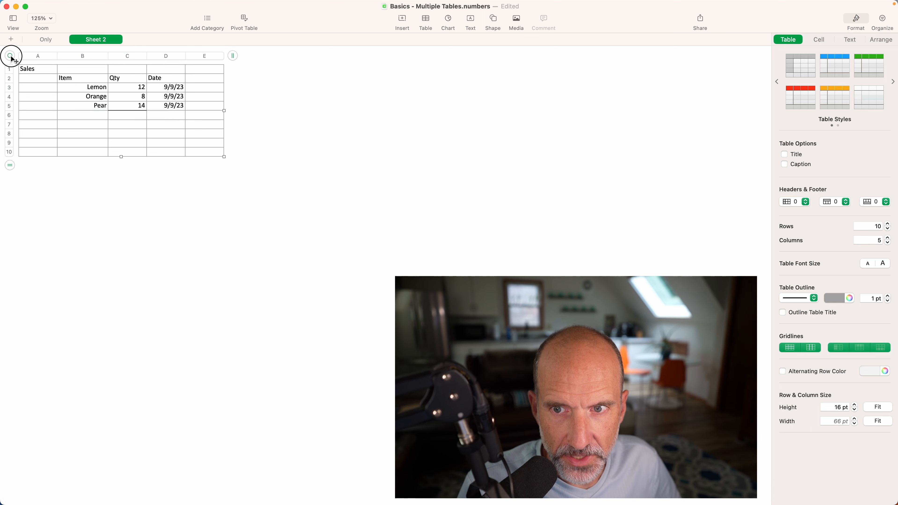
click(36, 57)
drag(37, 57, 215, 67)
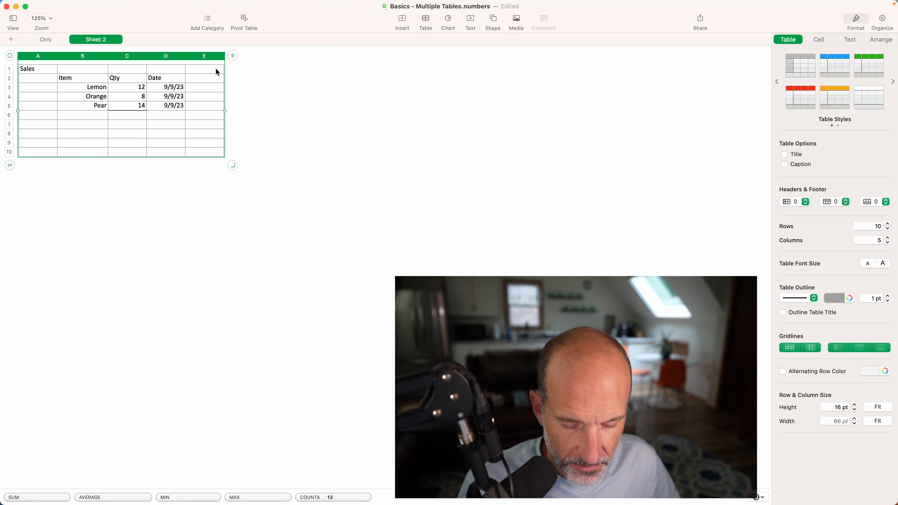
key(Delete)
click(39, 39)
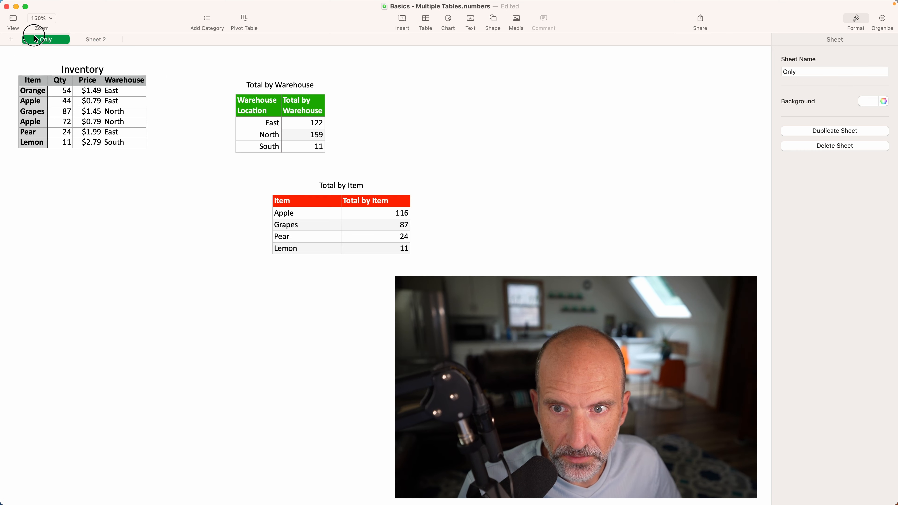
key(super+v)
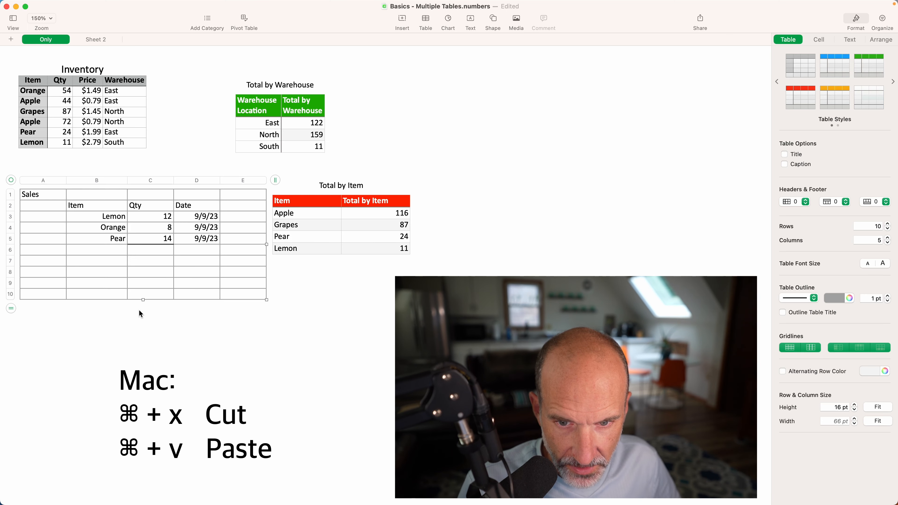
click(158, 179)
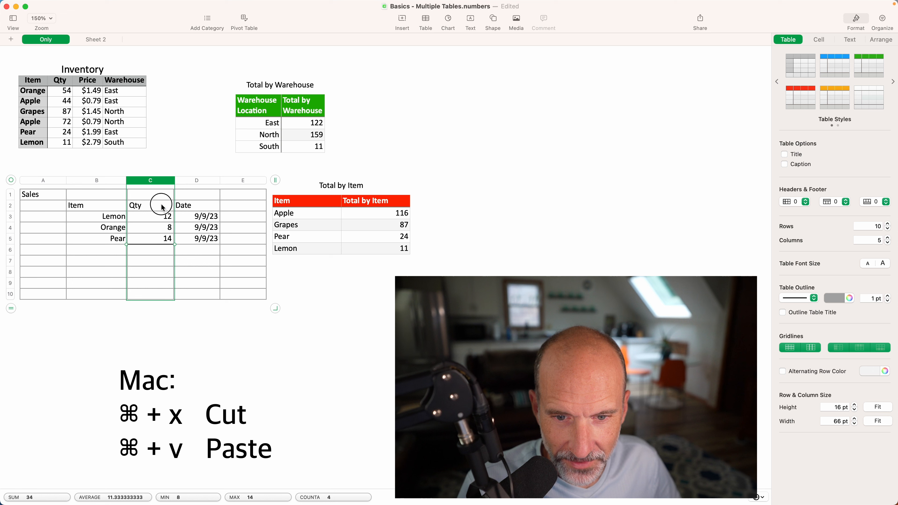
drag(11, 180, 31, 303)
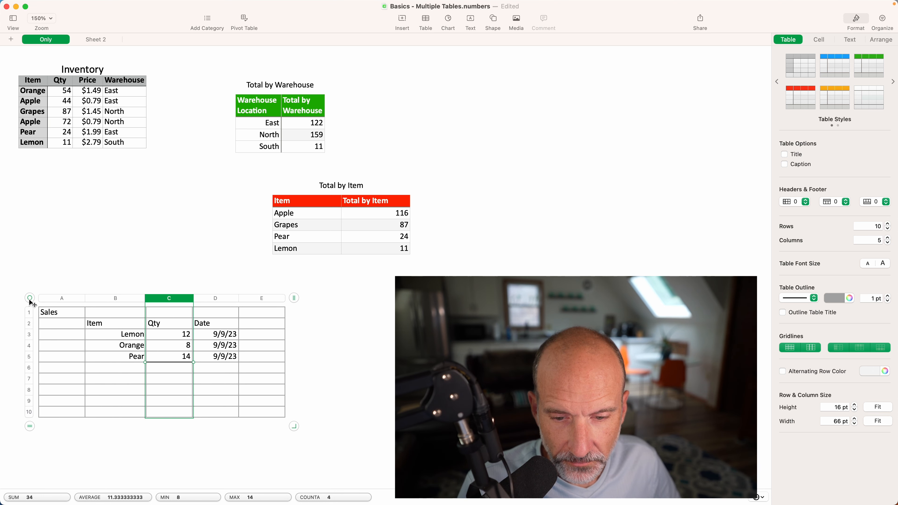
click(30, 298)
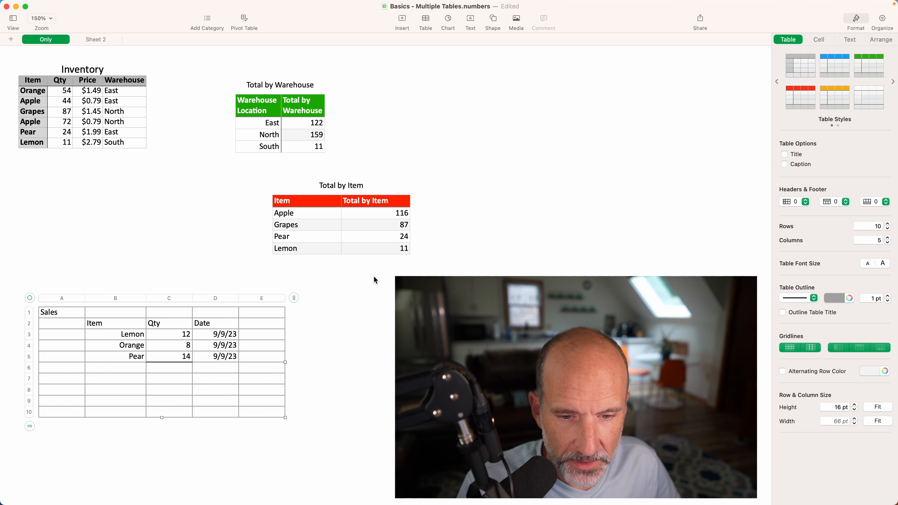
Apply the blue-header table style to the Sales table
click(116, 315)
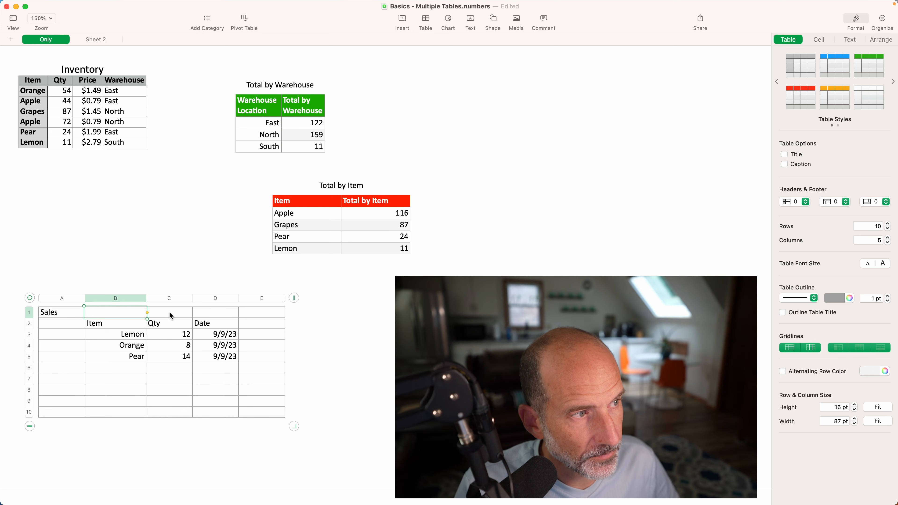
click(192, 283)
click(136, 307)
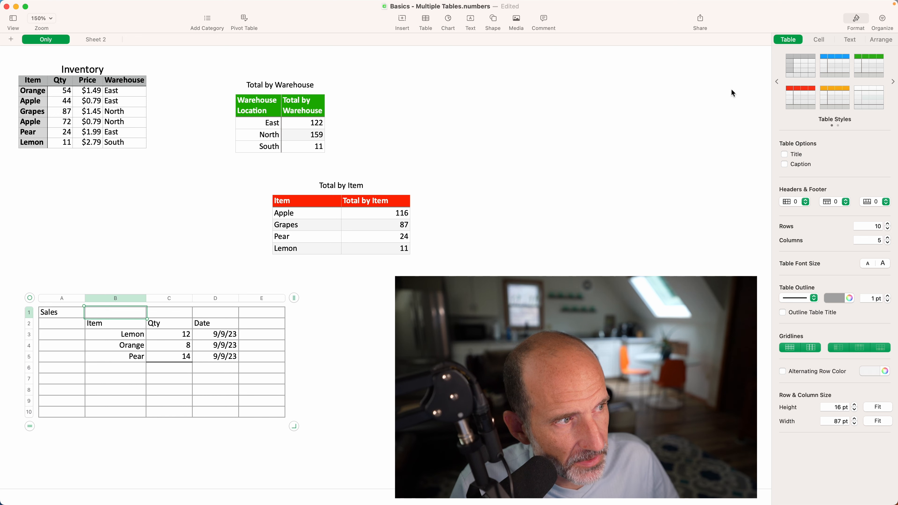
click(844, 70)
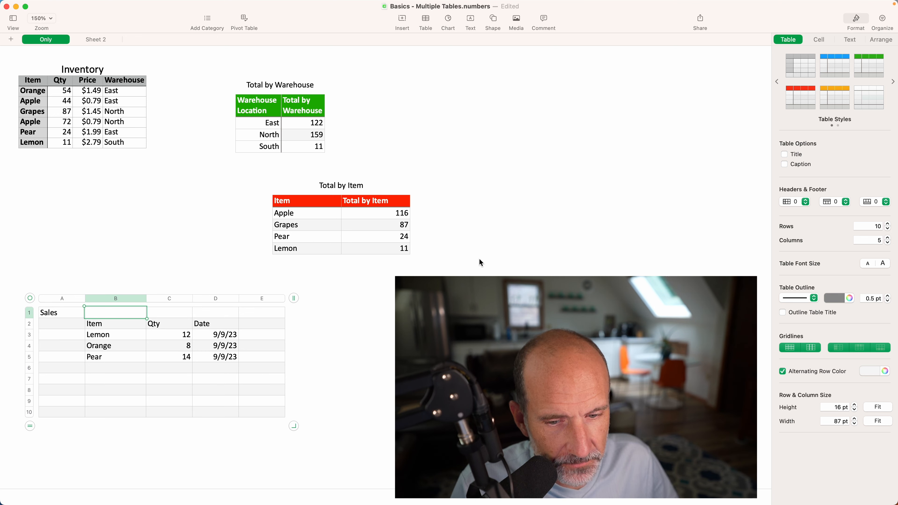
click(296, 331)
Delete the row holding the Sales label and the empty first column from the moved table
click(41, 316)
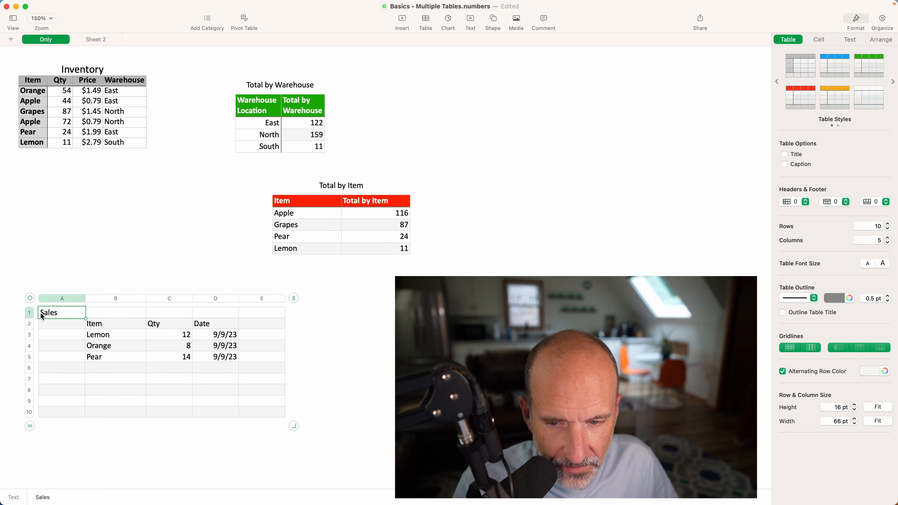
click(29, 312)
click(43, 312)
click(63, 299)
right_click(63, 299)
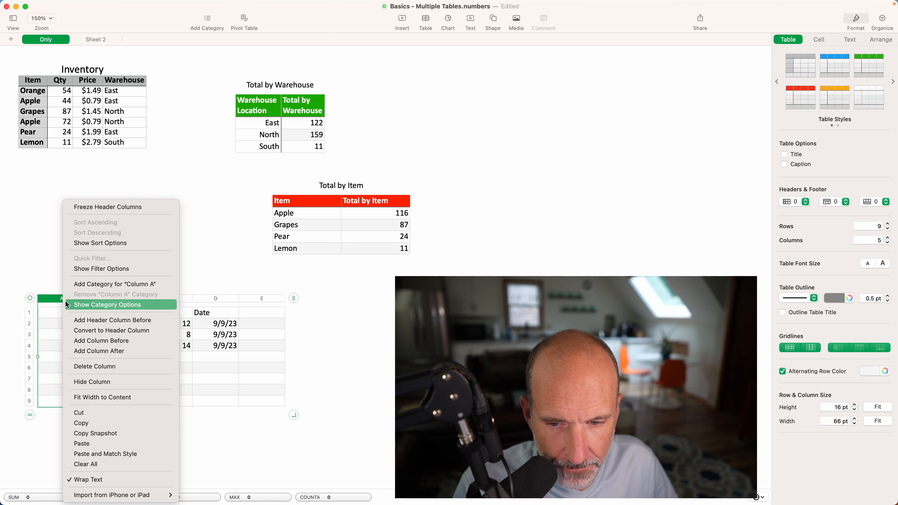
click(97, 366)
Delete the empty last column and the empty rows 5 to 9 of the sales data table
click(210, 300)
right_click(210, 300)
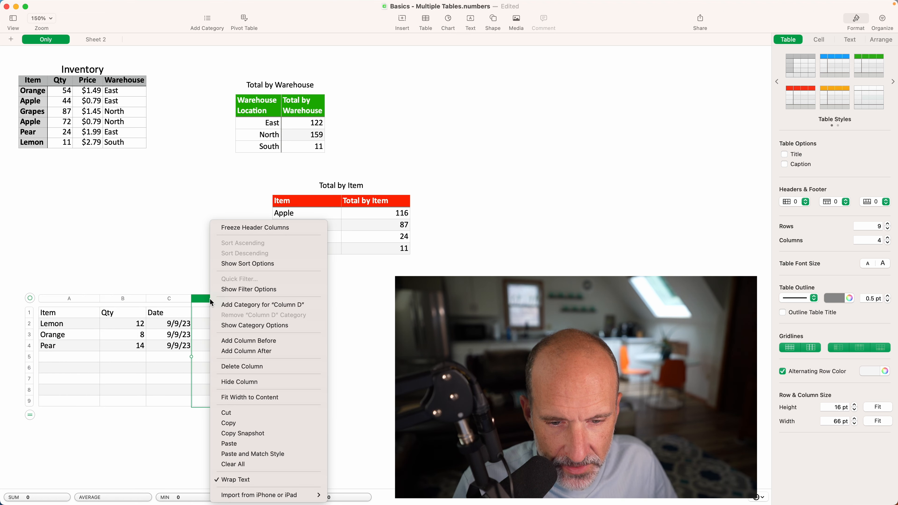
click(246, 368)
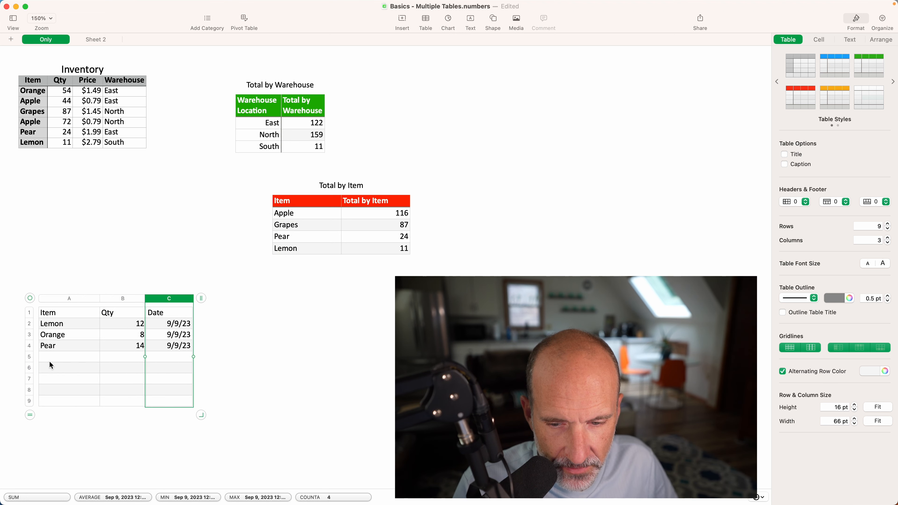
drag(28, 357, 33, 401)
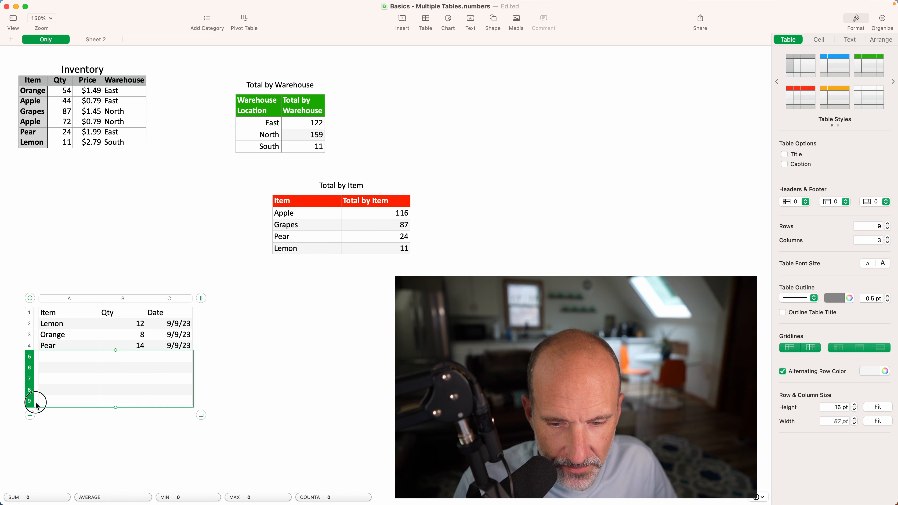
right_click(31, 377)
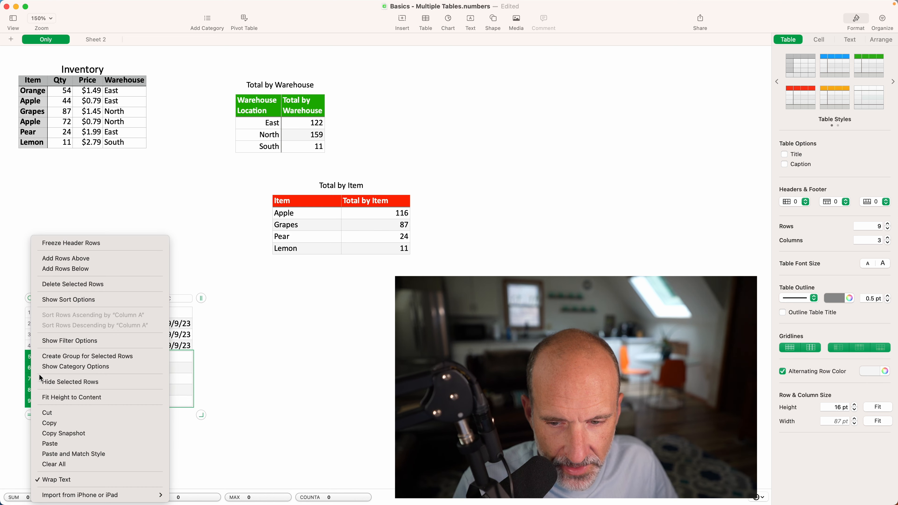
click(78, 285)
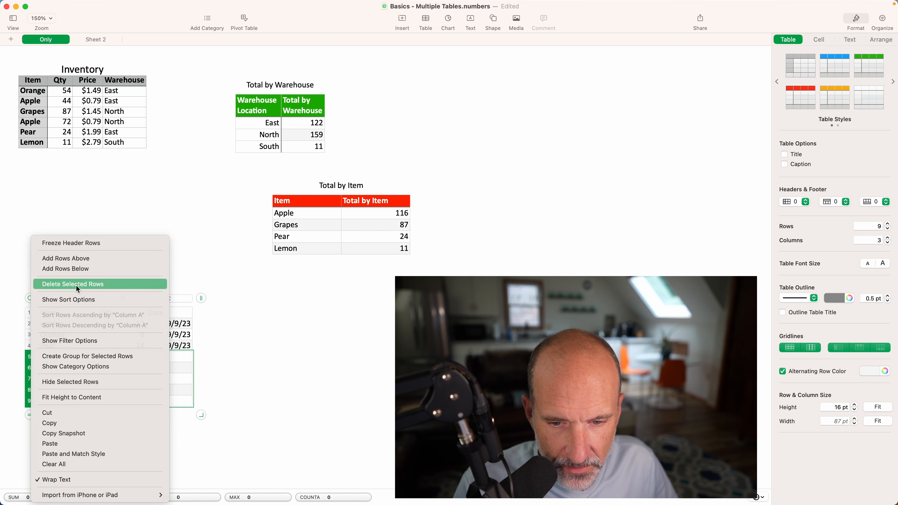
Apply the black table style to the sales data table and give it one header column and one header row
drag(71, 311, 155, 312)
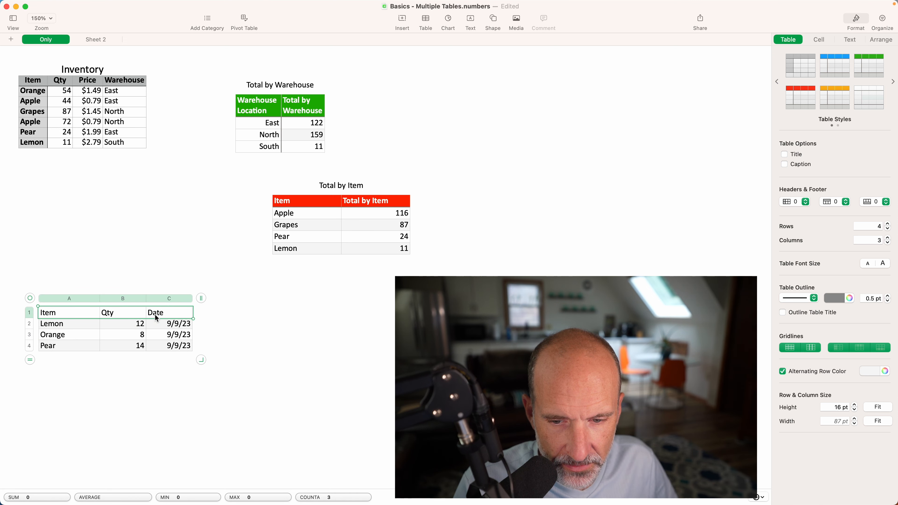
drag(85, 324, 82, 344)
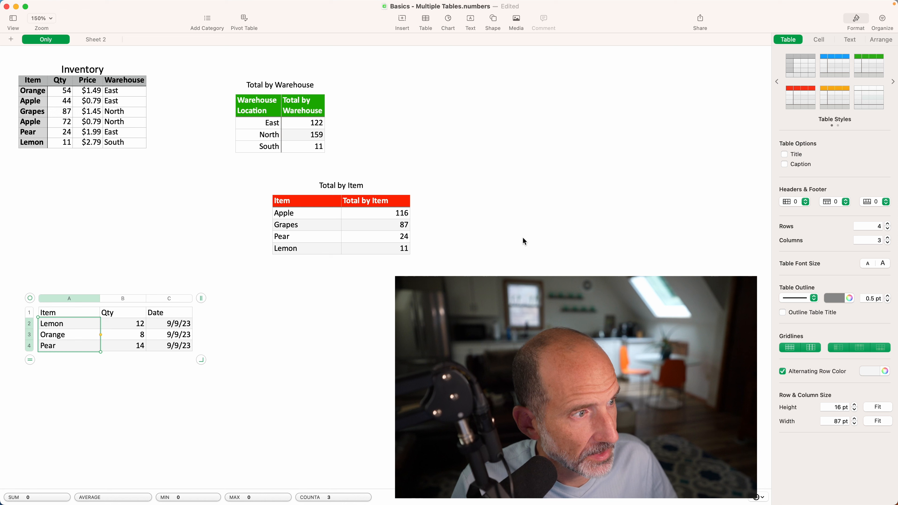
click(894, 83)
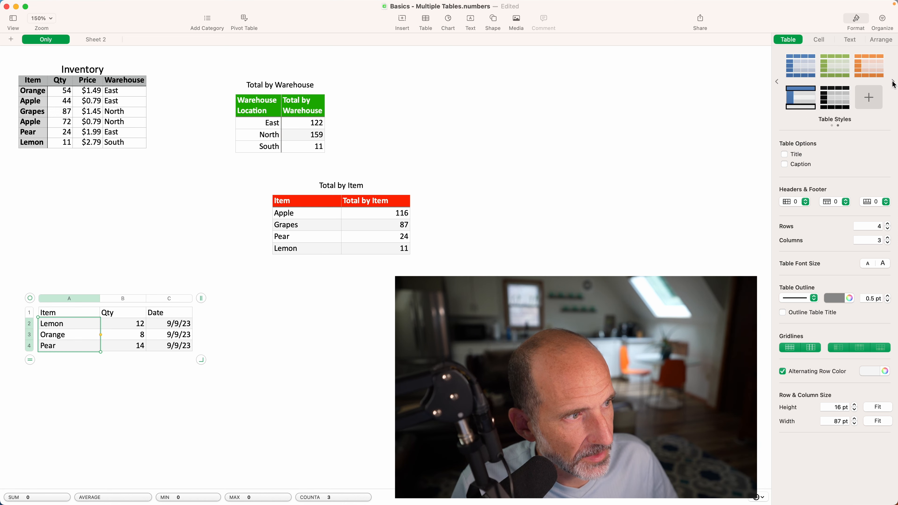
click(837, 100)
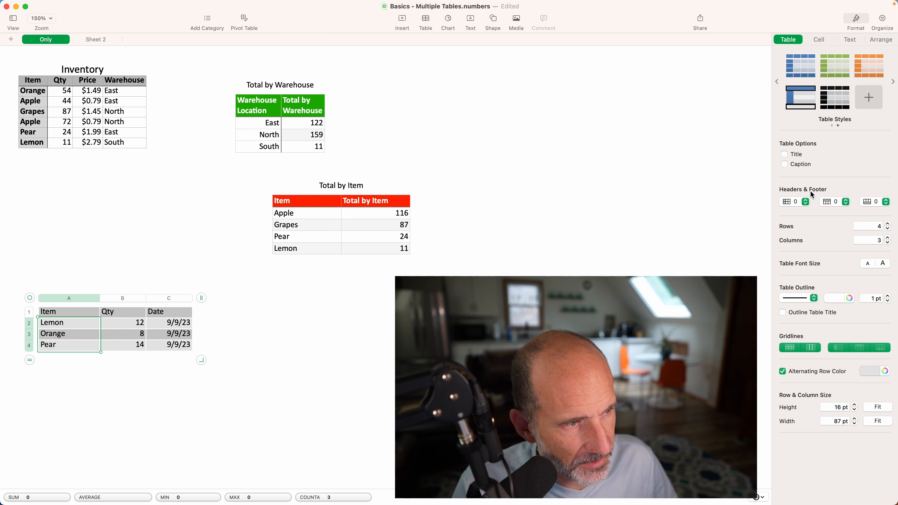
click(806, 202)
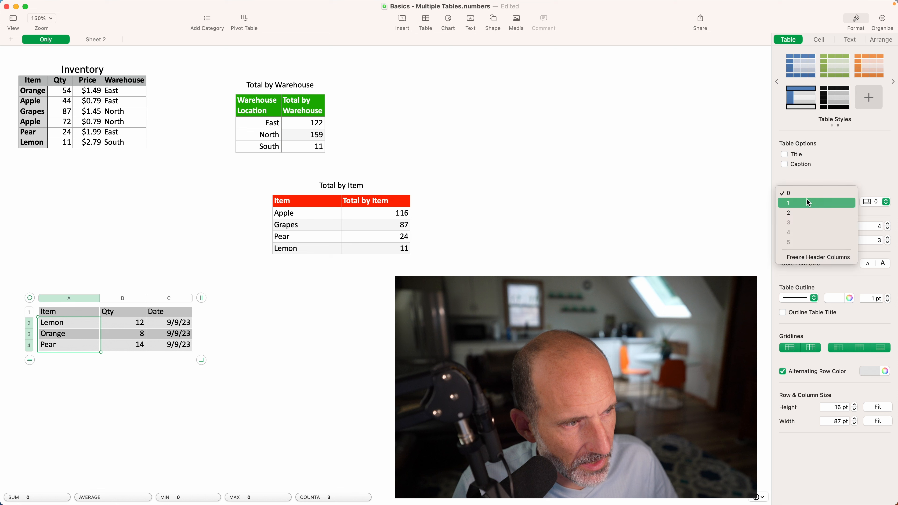
click(809, 203)
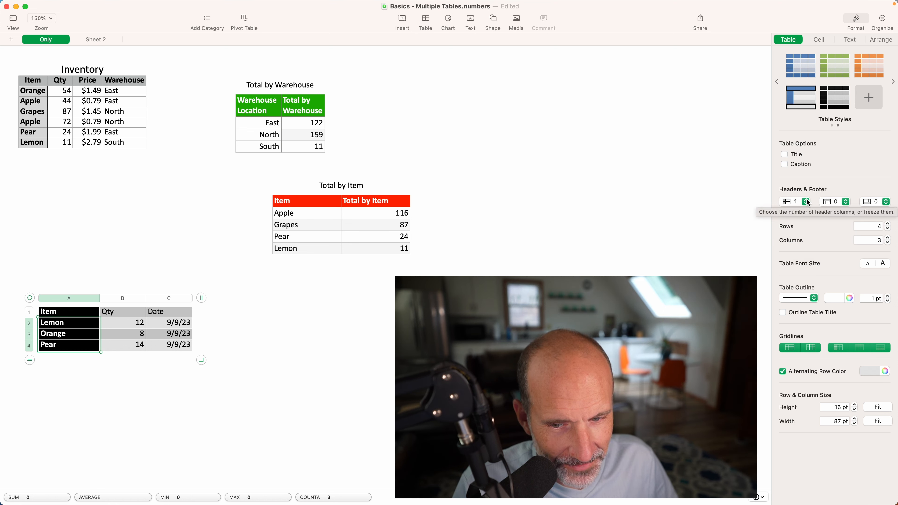
click(847, 202)
click(844, 203)
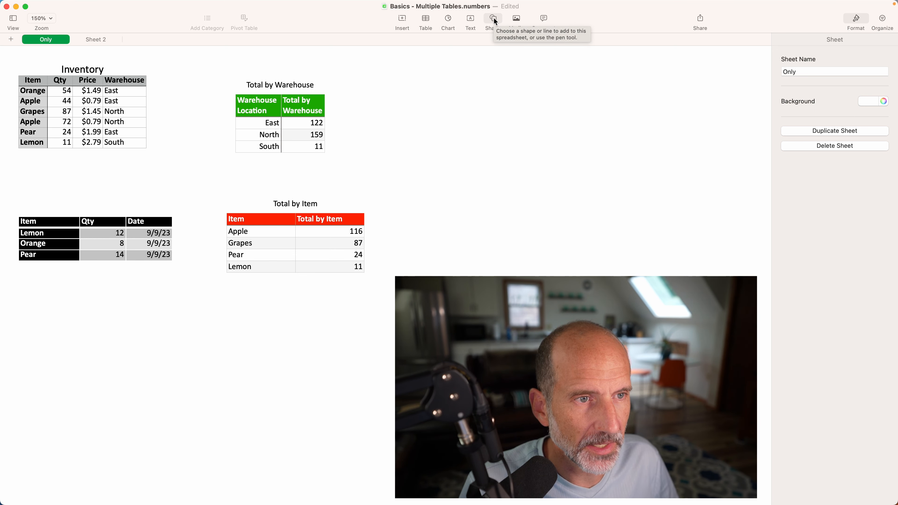
Add a text box reading Inventory Matrix above the tables and format it with the Title paragraph style
click(472, 30)
drag(385, 276, 160, 57)
double_click(158, 56)
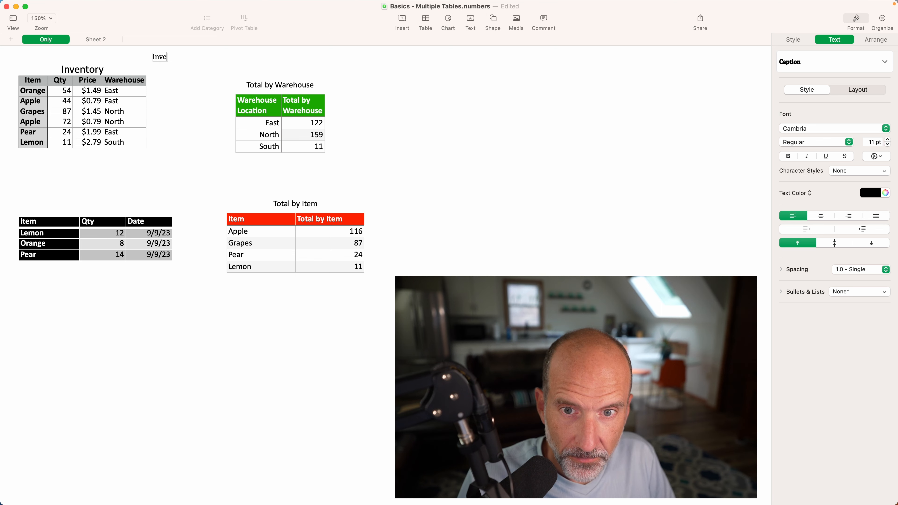
text(Inventory Matrix)
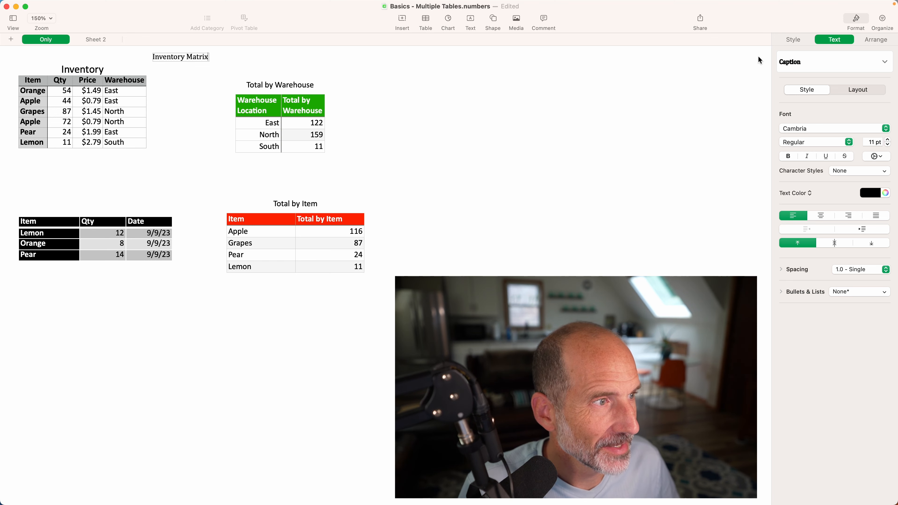
click(830, 66)
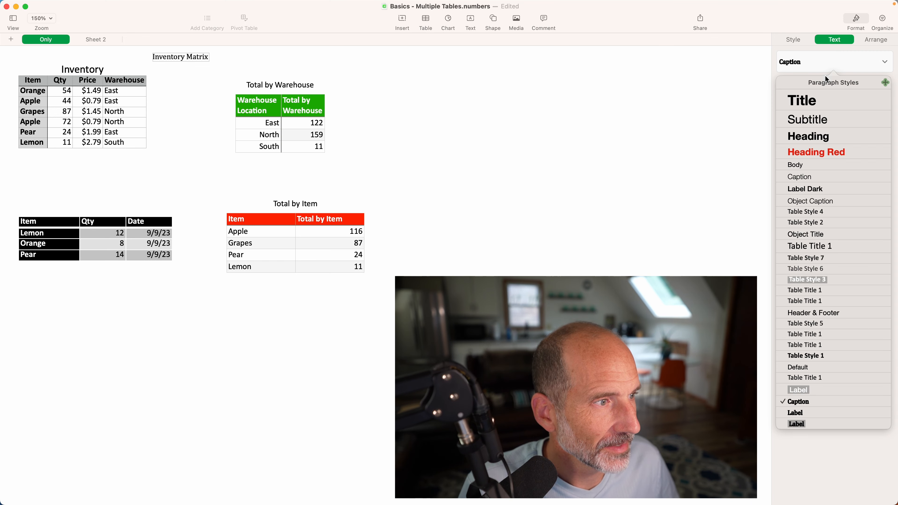
click(818, 107)
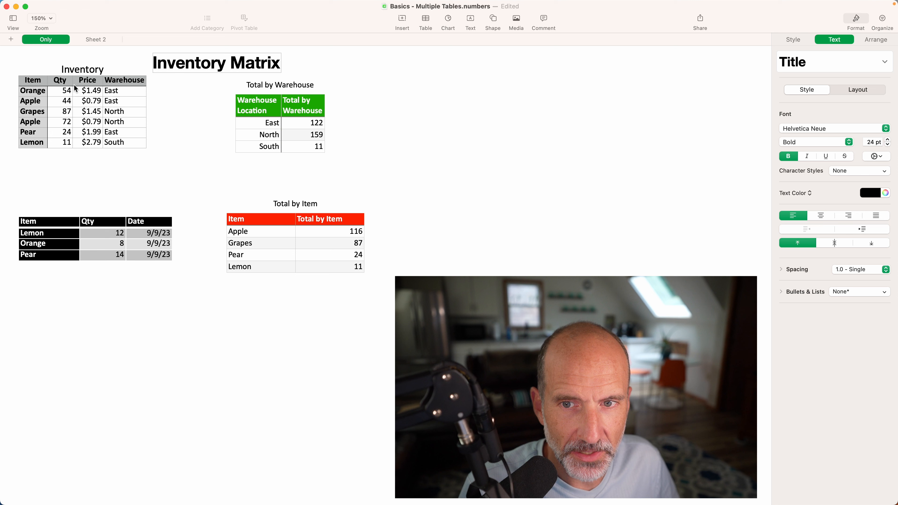
Move the Inventory table slightly down and to the right, clear of the Inventory Matrix heading
click(70, 76)
drag(12, 60, 25, 91)
click(452, 66)
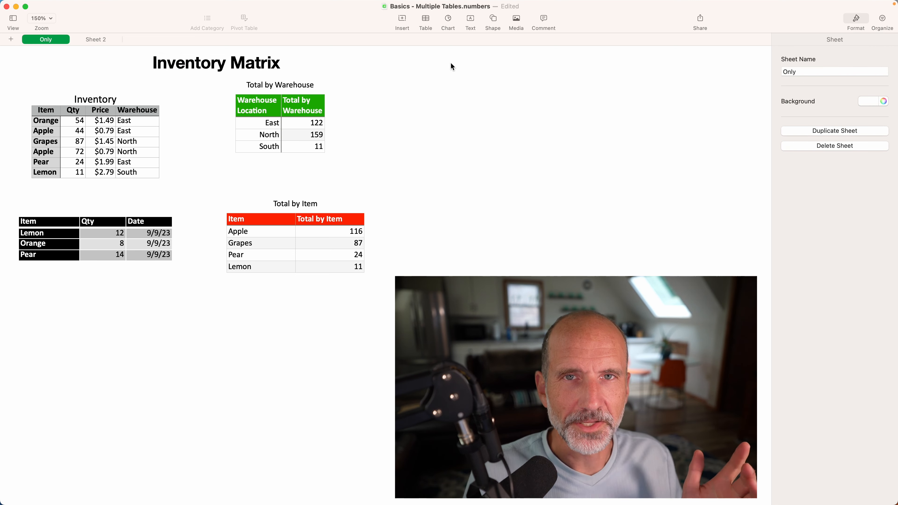